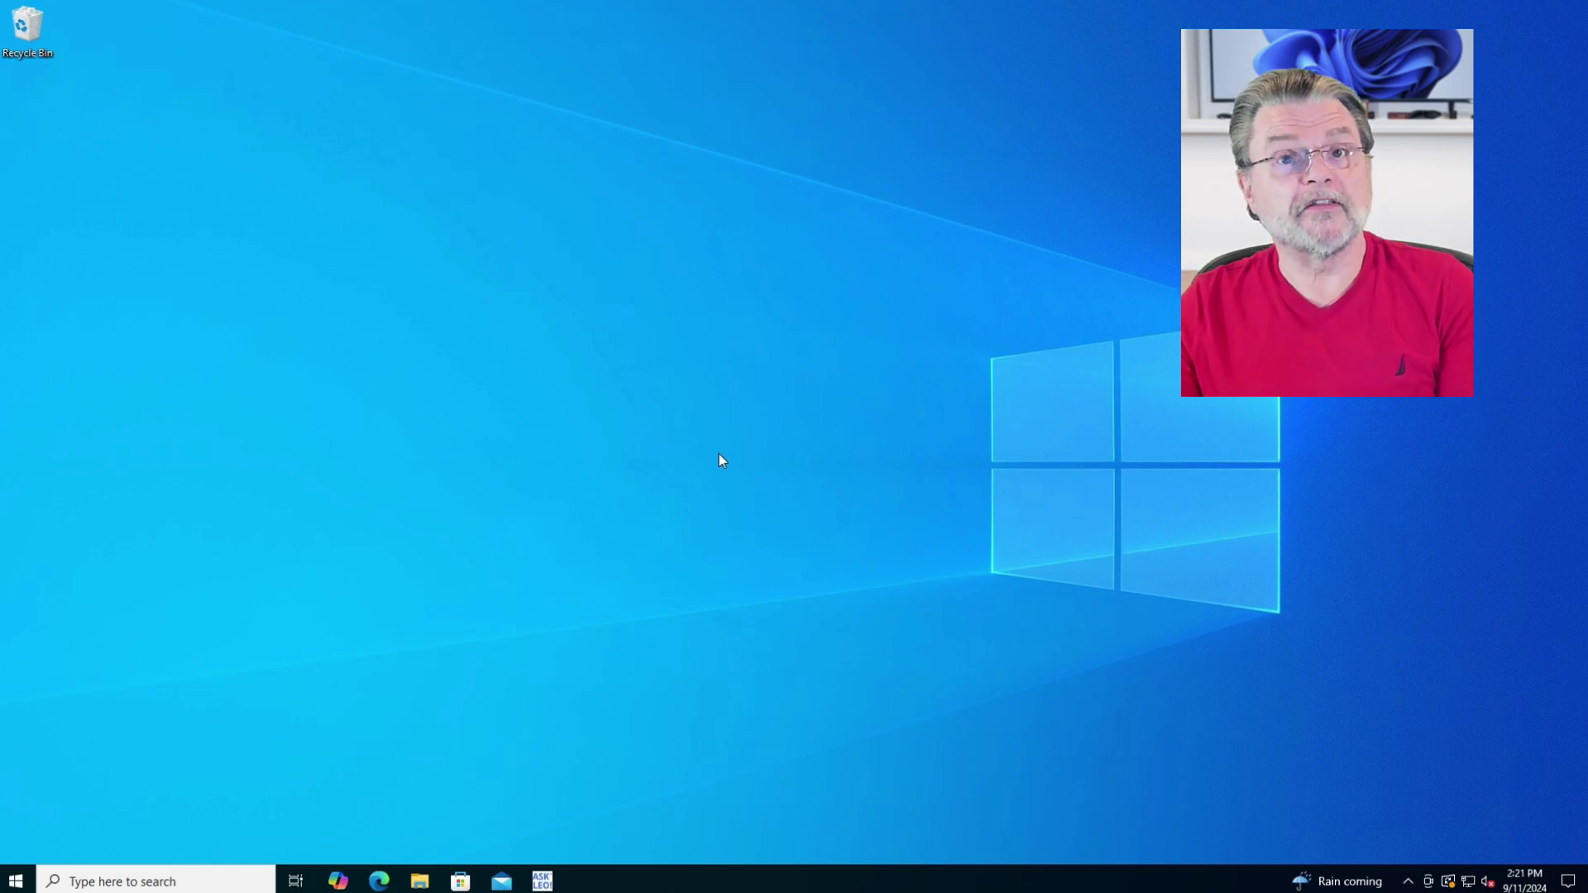
Launch File Explorer from the taskbar to reach the %TMP% temporary files folder
left_click(421, 883)
type("%TMP%")
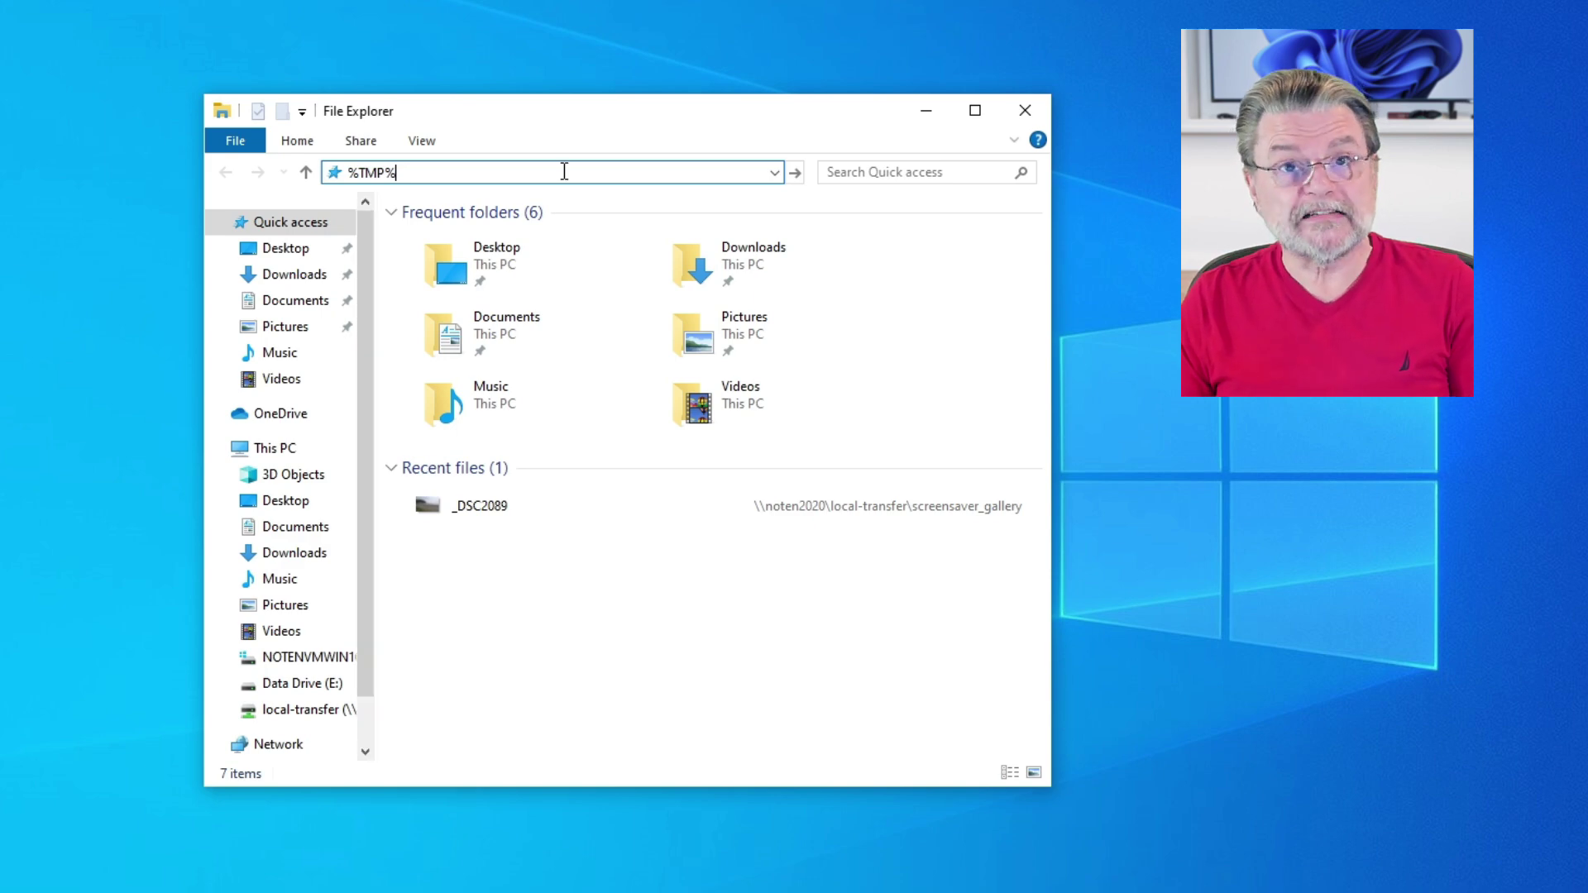
key("Return")
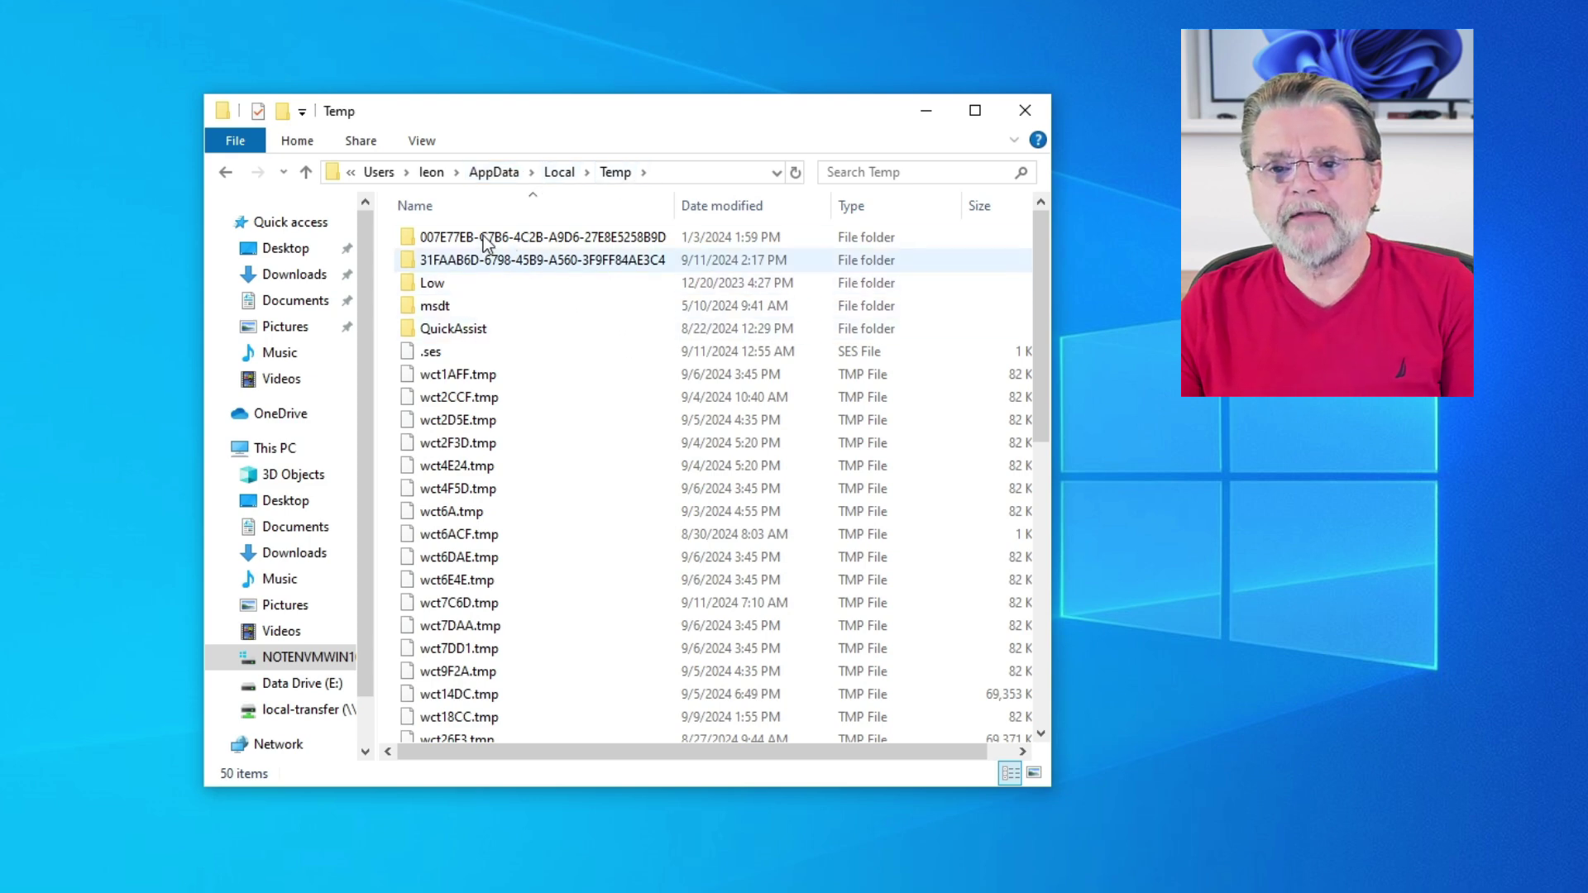
scroll(557, 379, "down", 2)
scroll(557, 378, "down", 7)
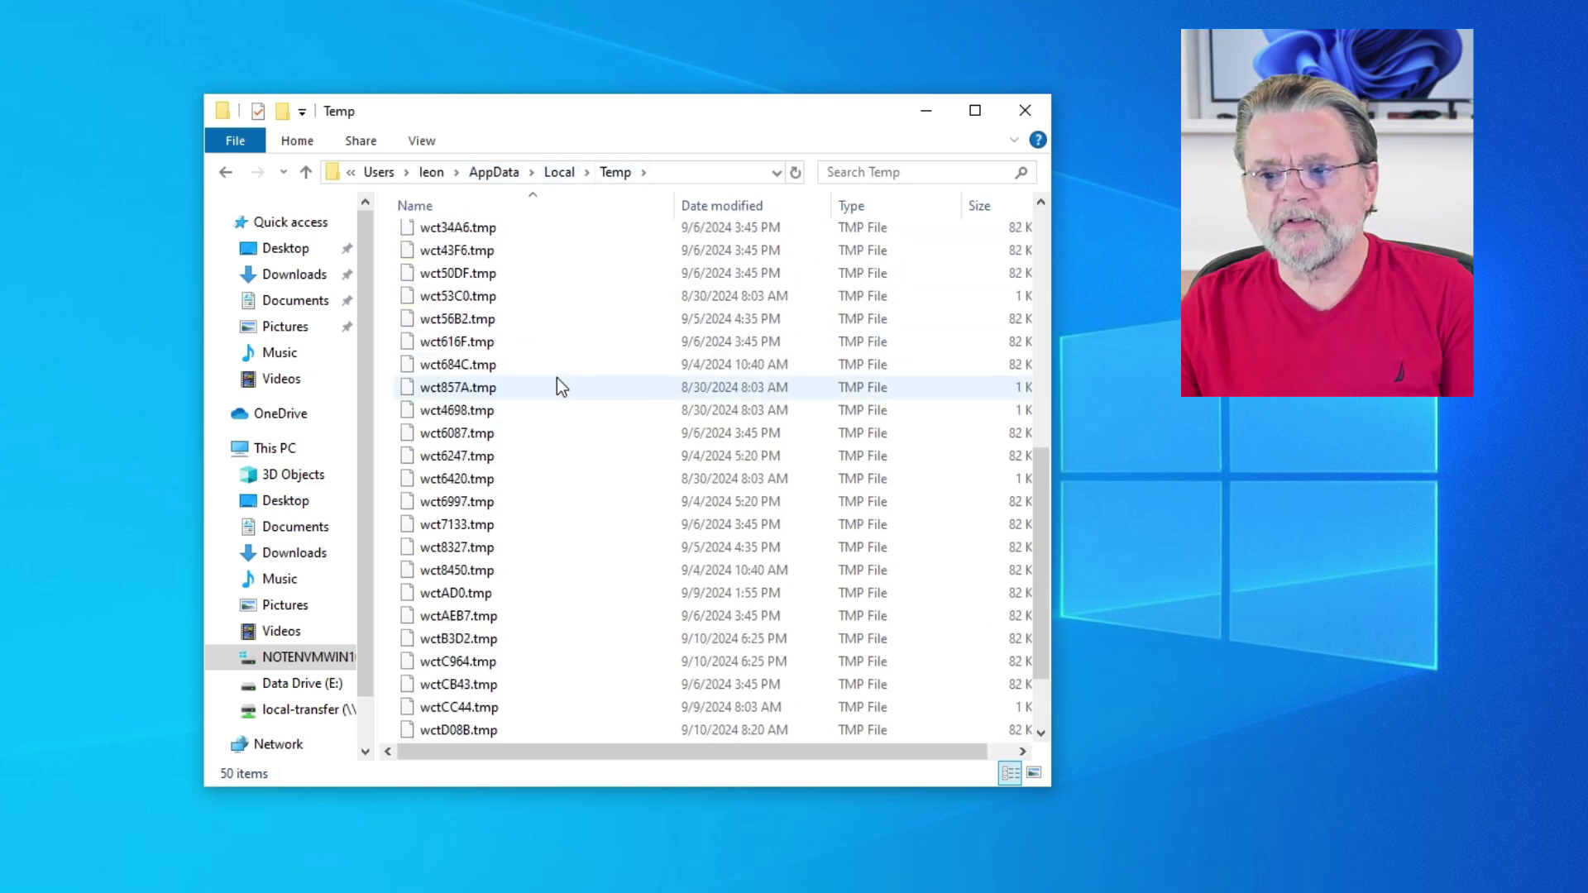
scroll(556, 379, "up", 9)
scroll(557, 378, "up", 1)
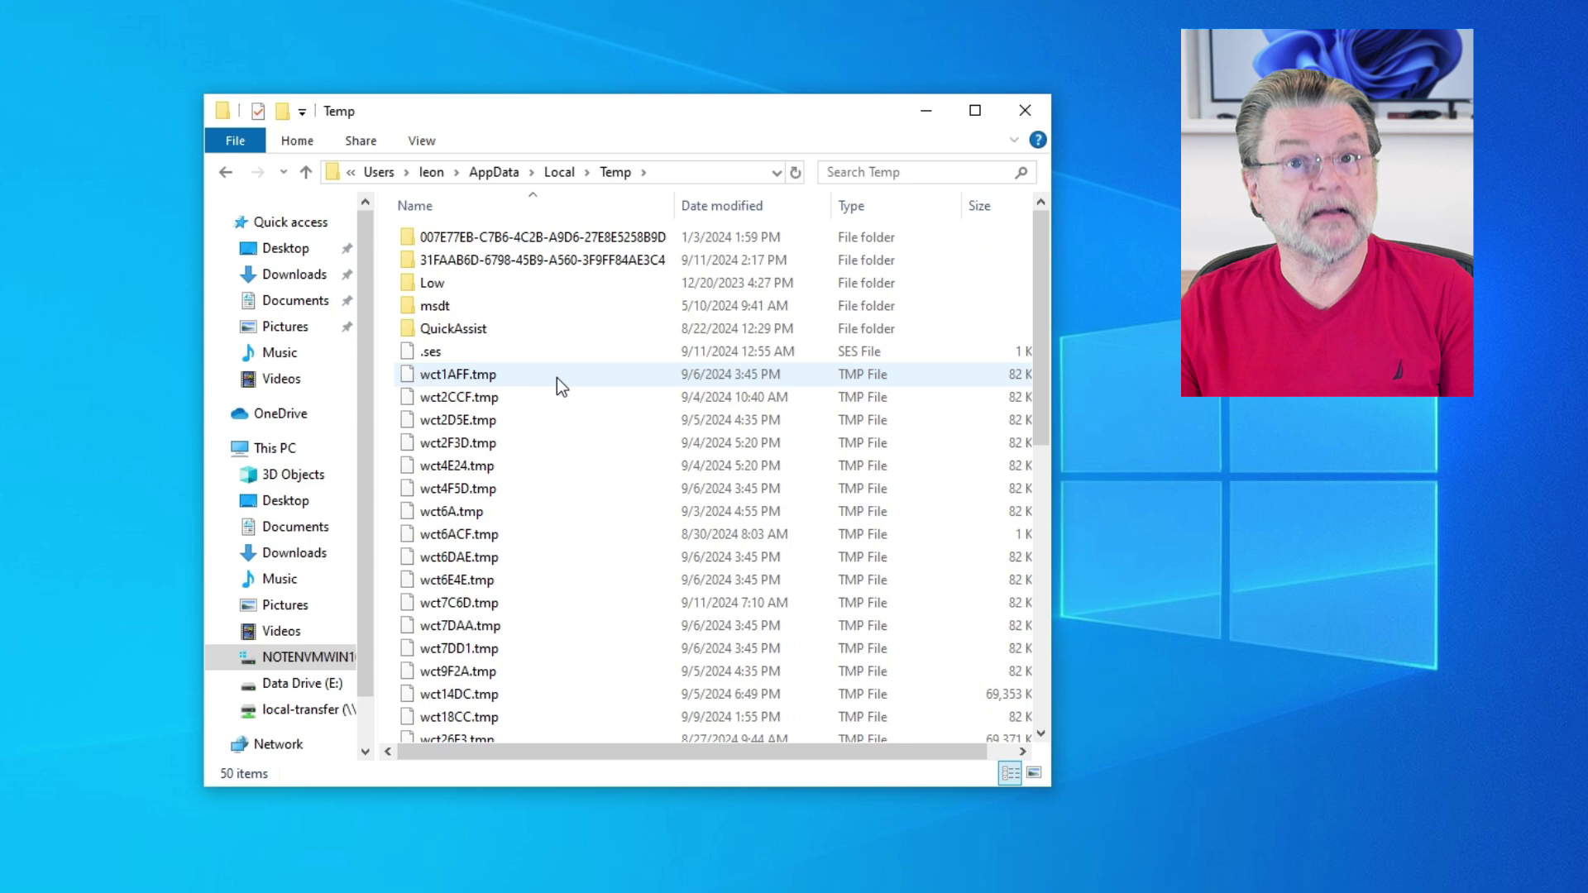
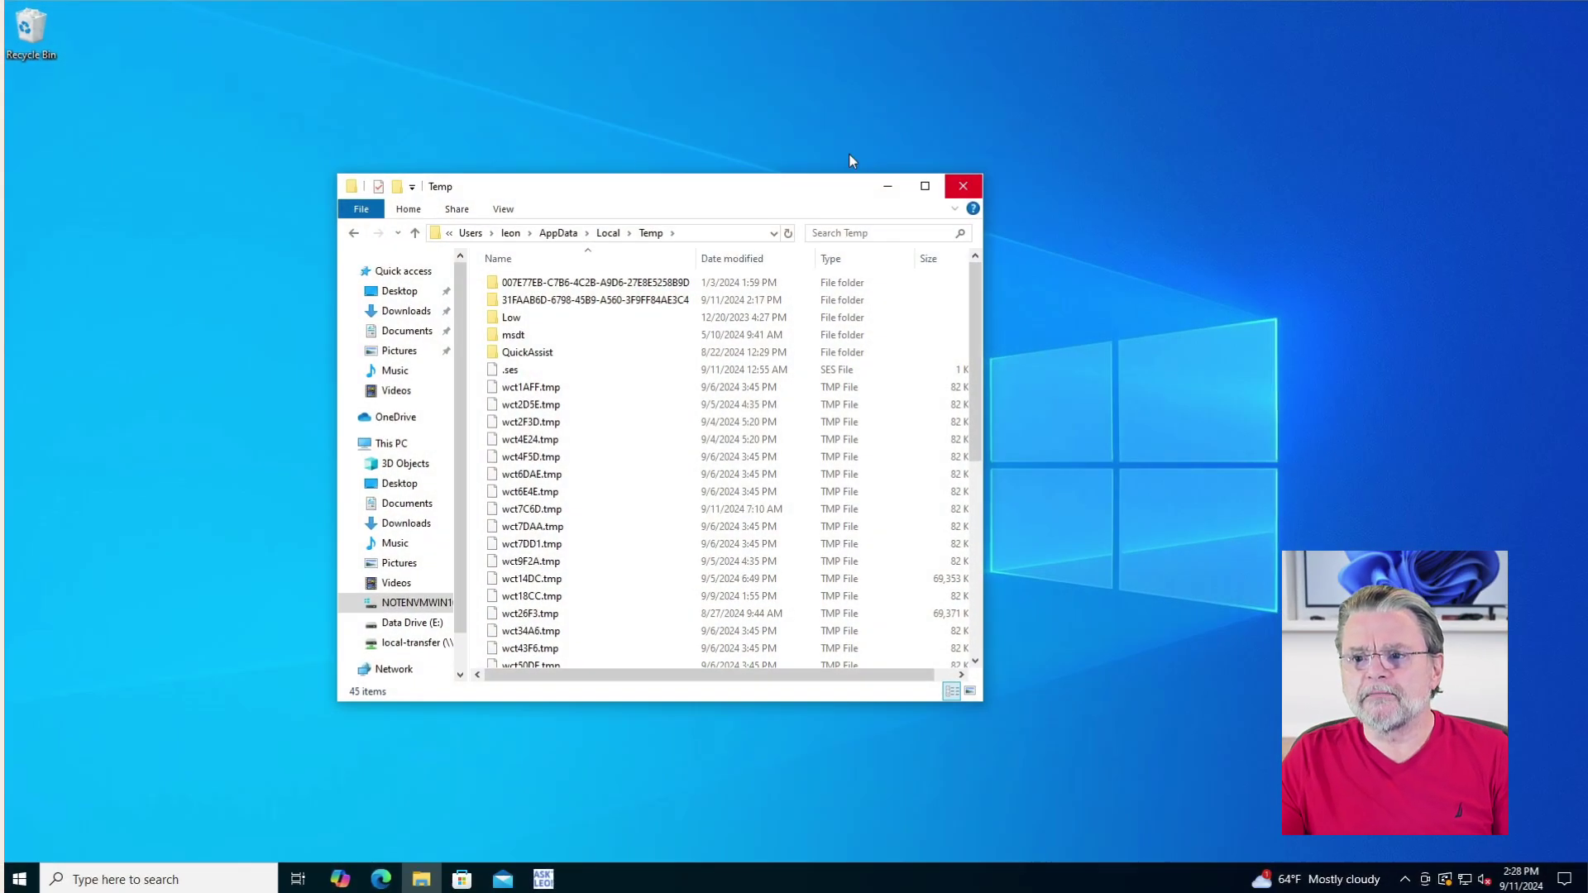
Move the Temp folder window to the upper right and open the Win+X menu
mouse_move(808, 186)
left_mouse_down()
mouse_move(1492, 133)
mouse_move(1383, 120)
left_mouse_up()
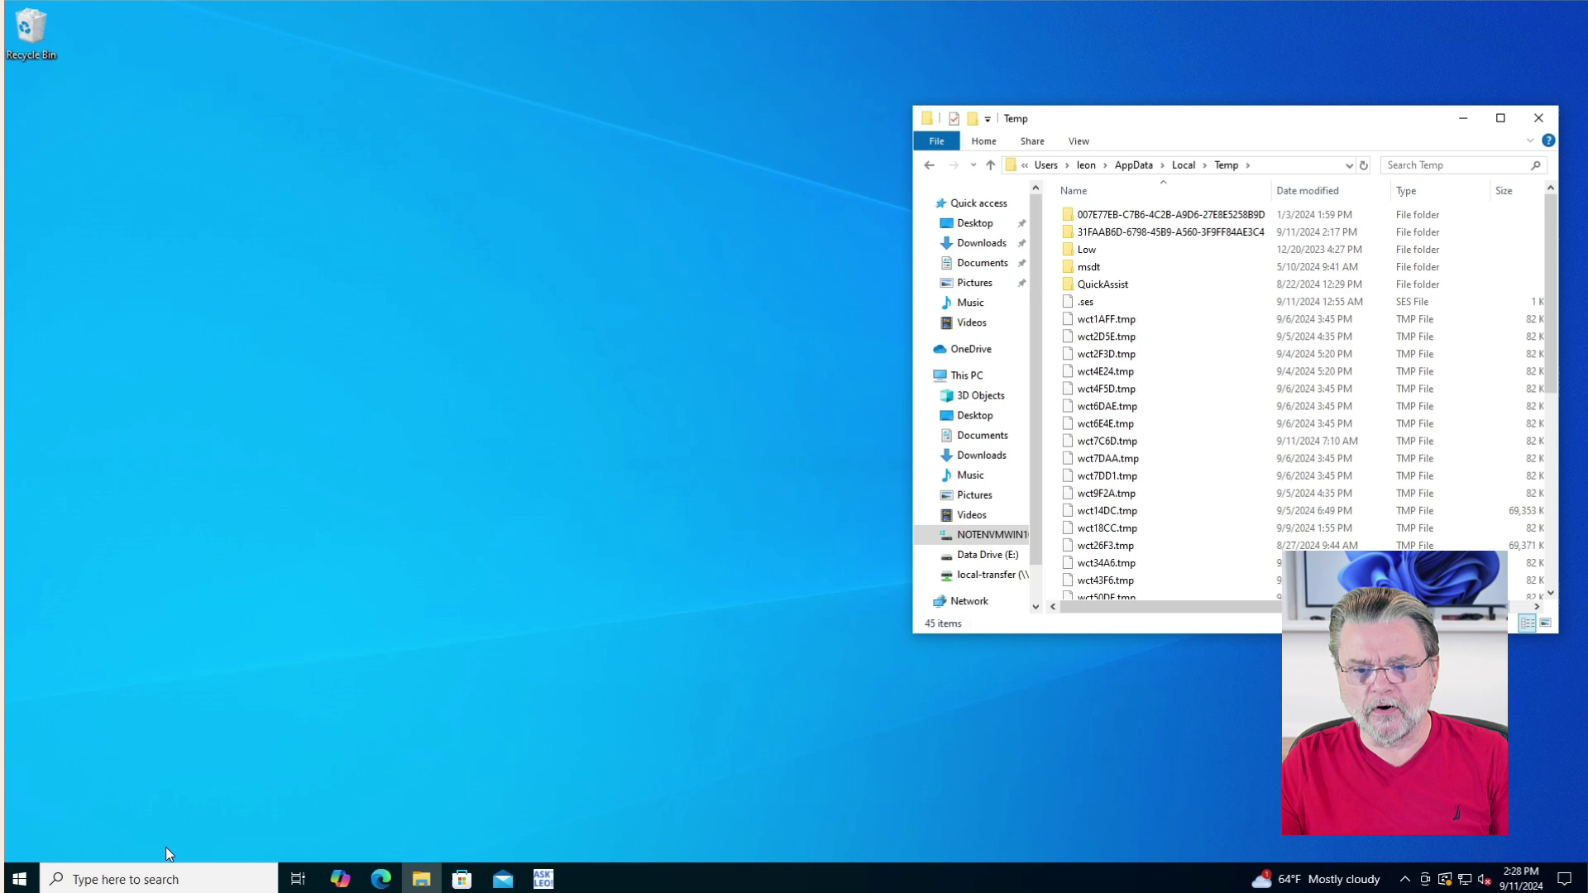
right_click(19, 879)
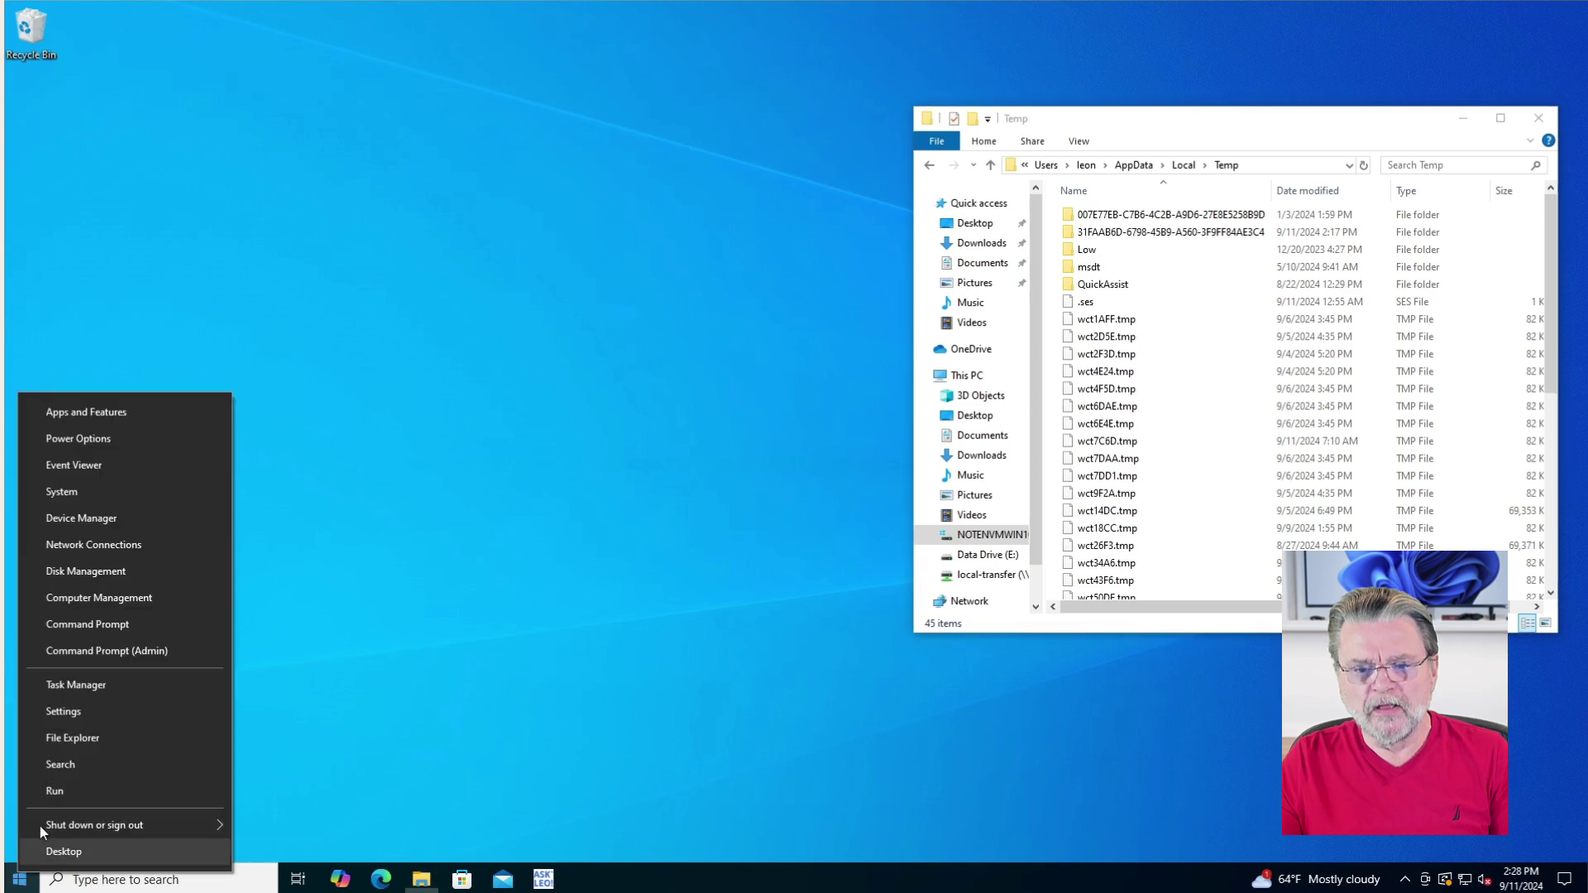
Open Settings from the Win+X menu and go to 'Delete temporary files'
left_click(95, 712)
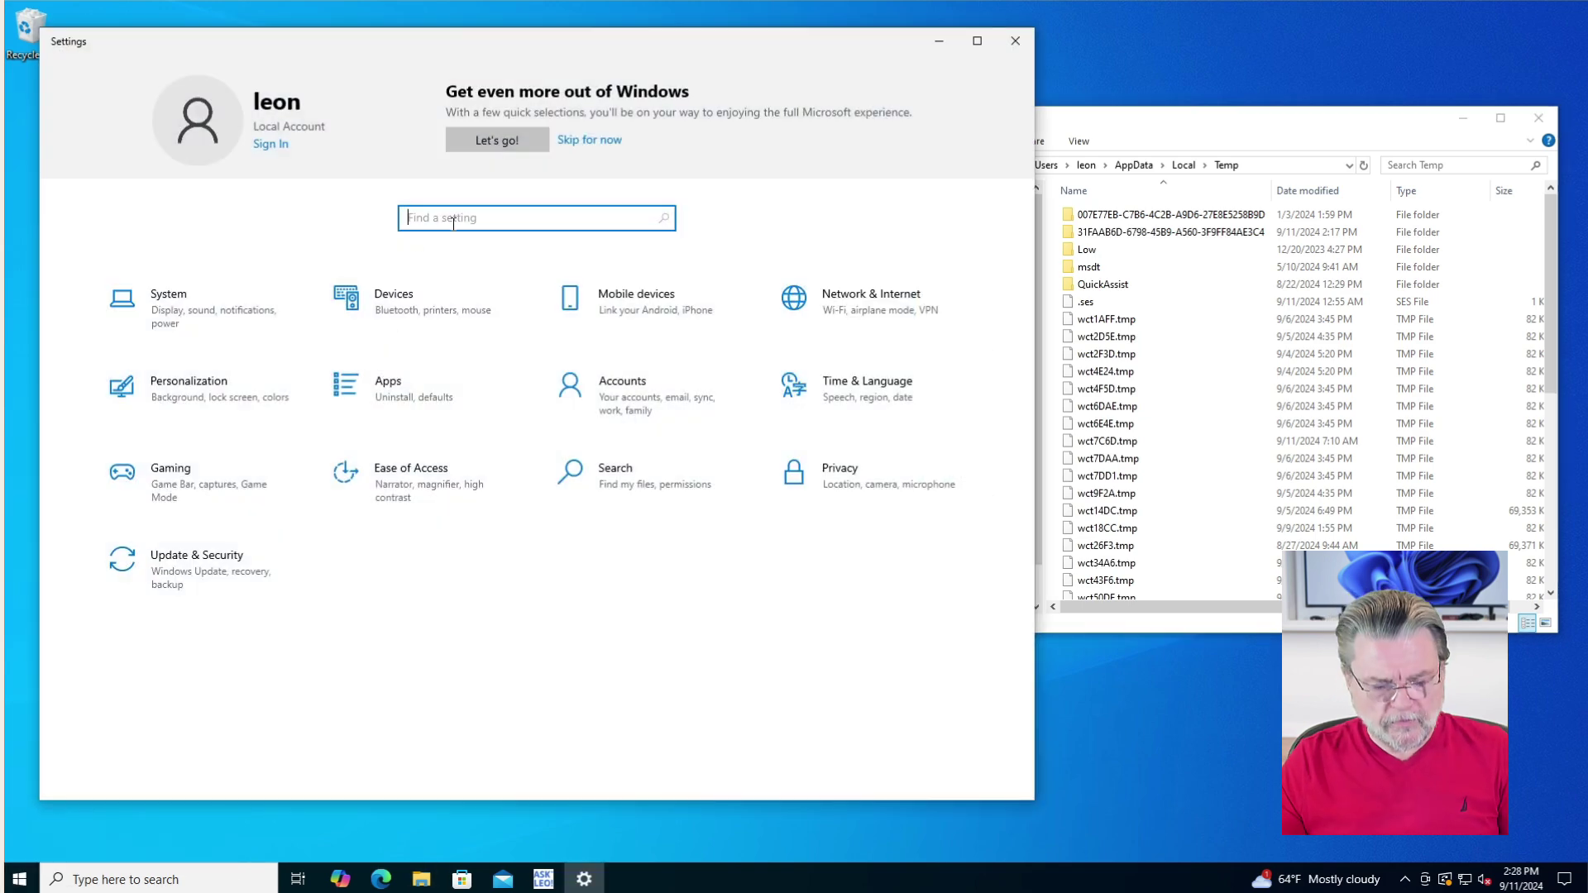
type("temp")
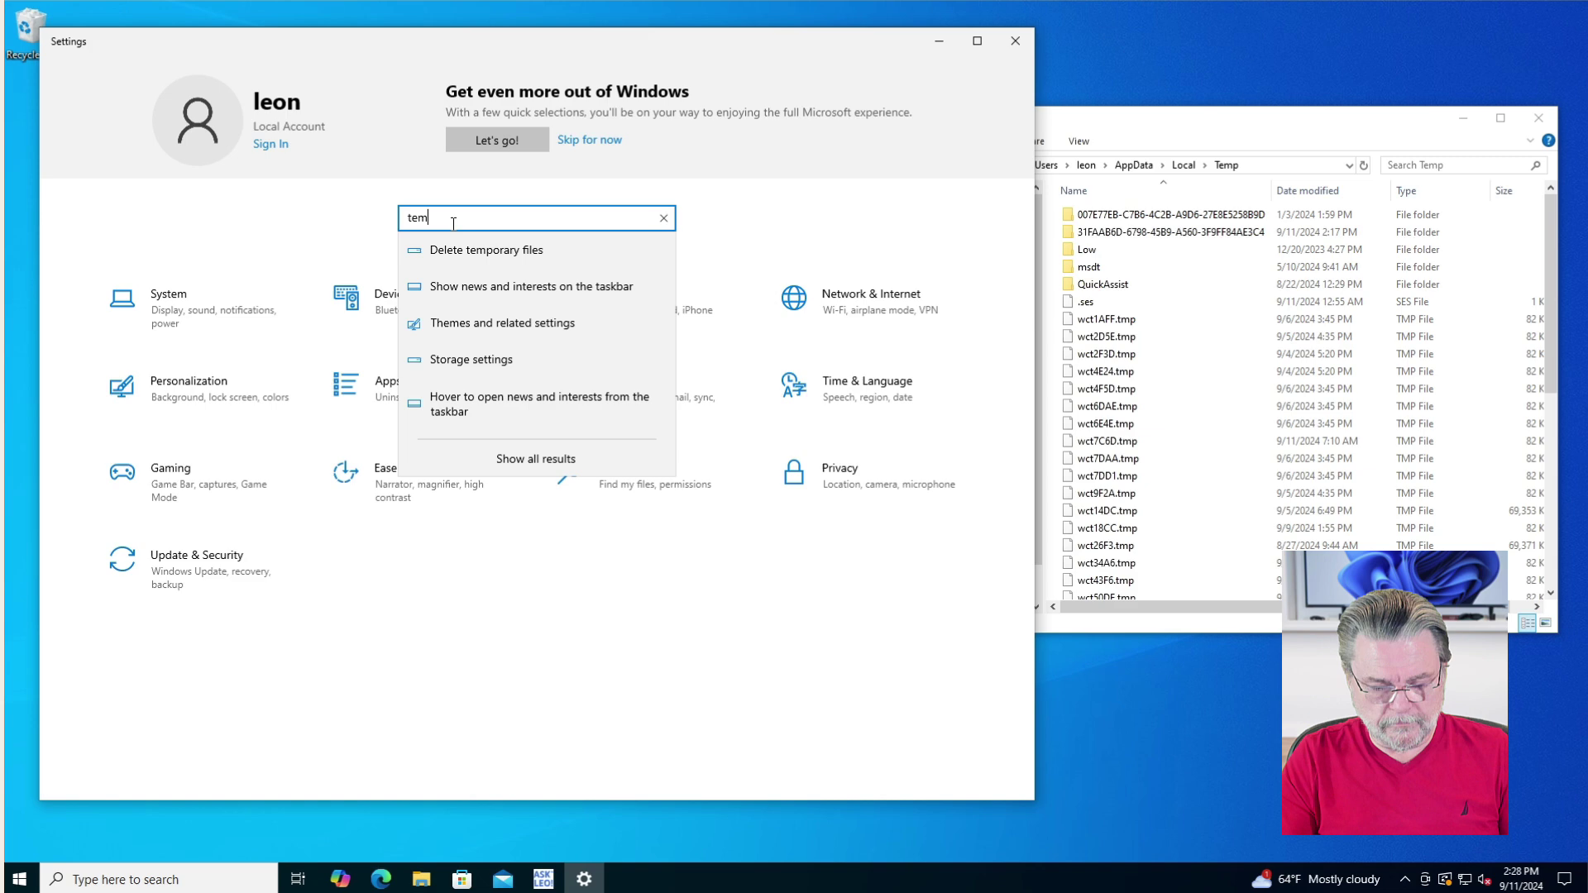
type("orar")
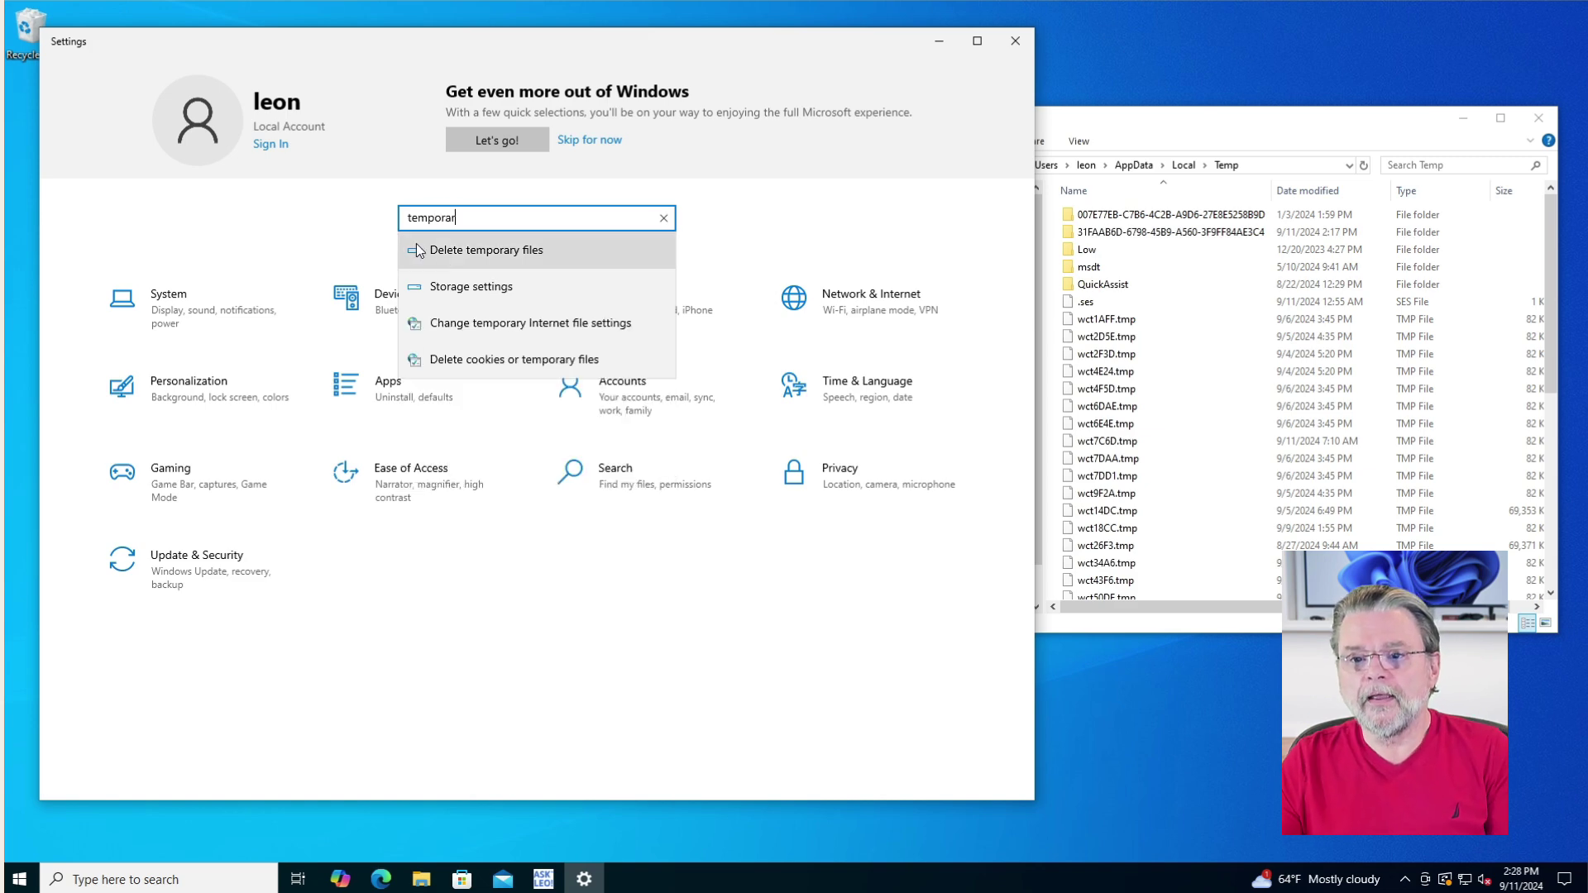
left_click(570, 256)
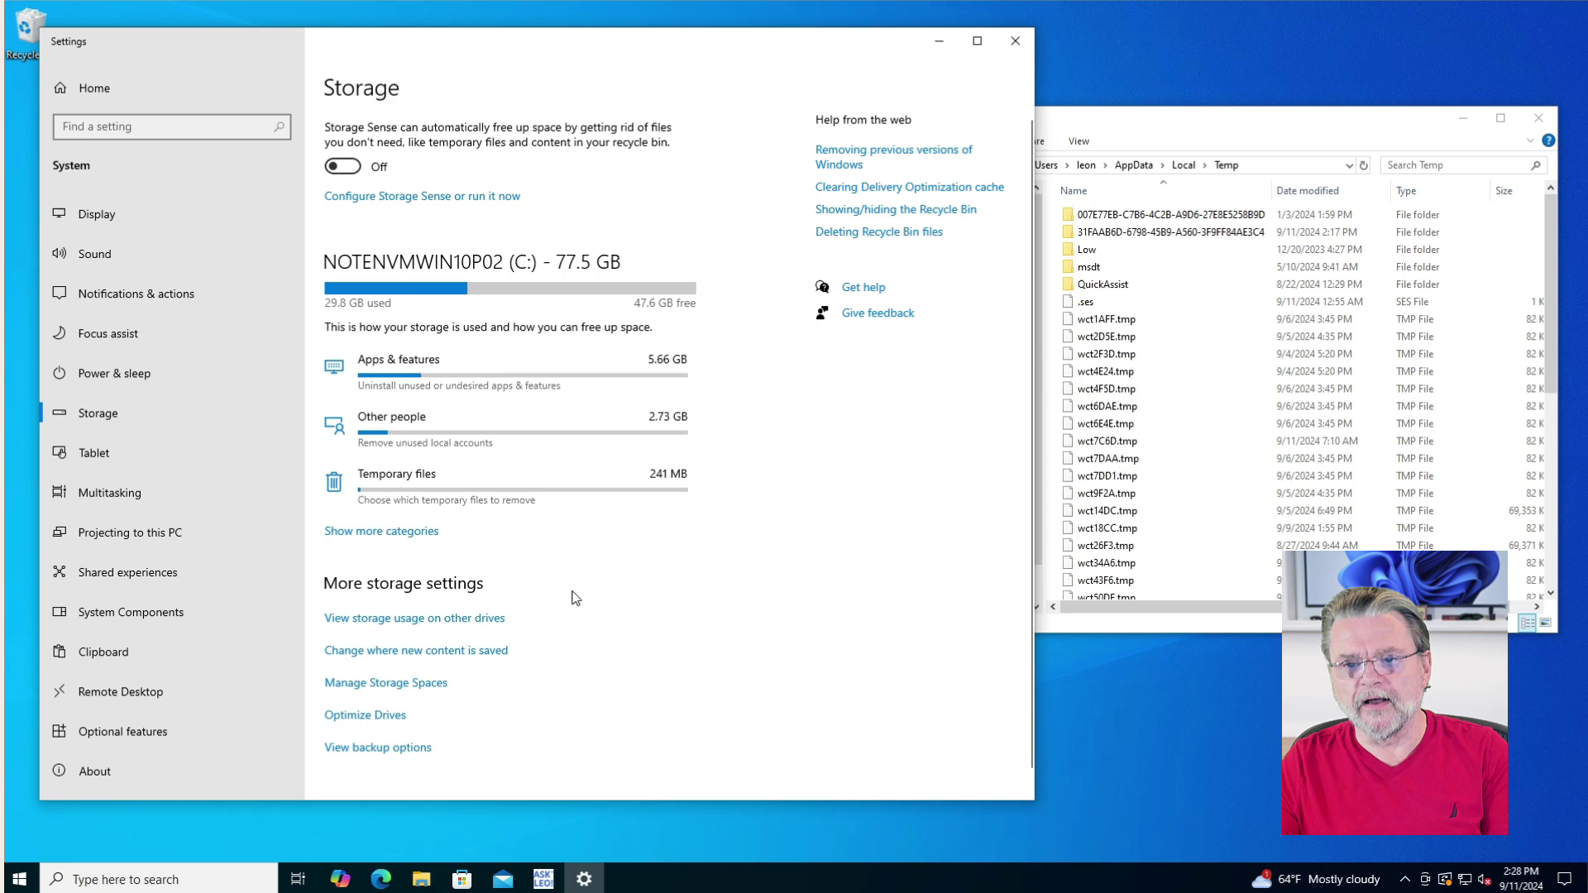
Show the Temporary files category list with 391 MB preselected
left_click(534, 480)
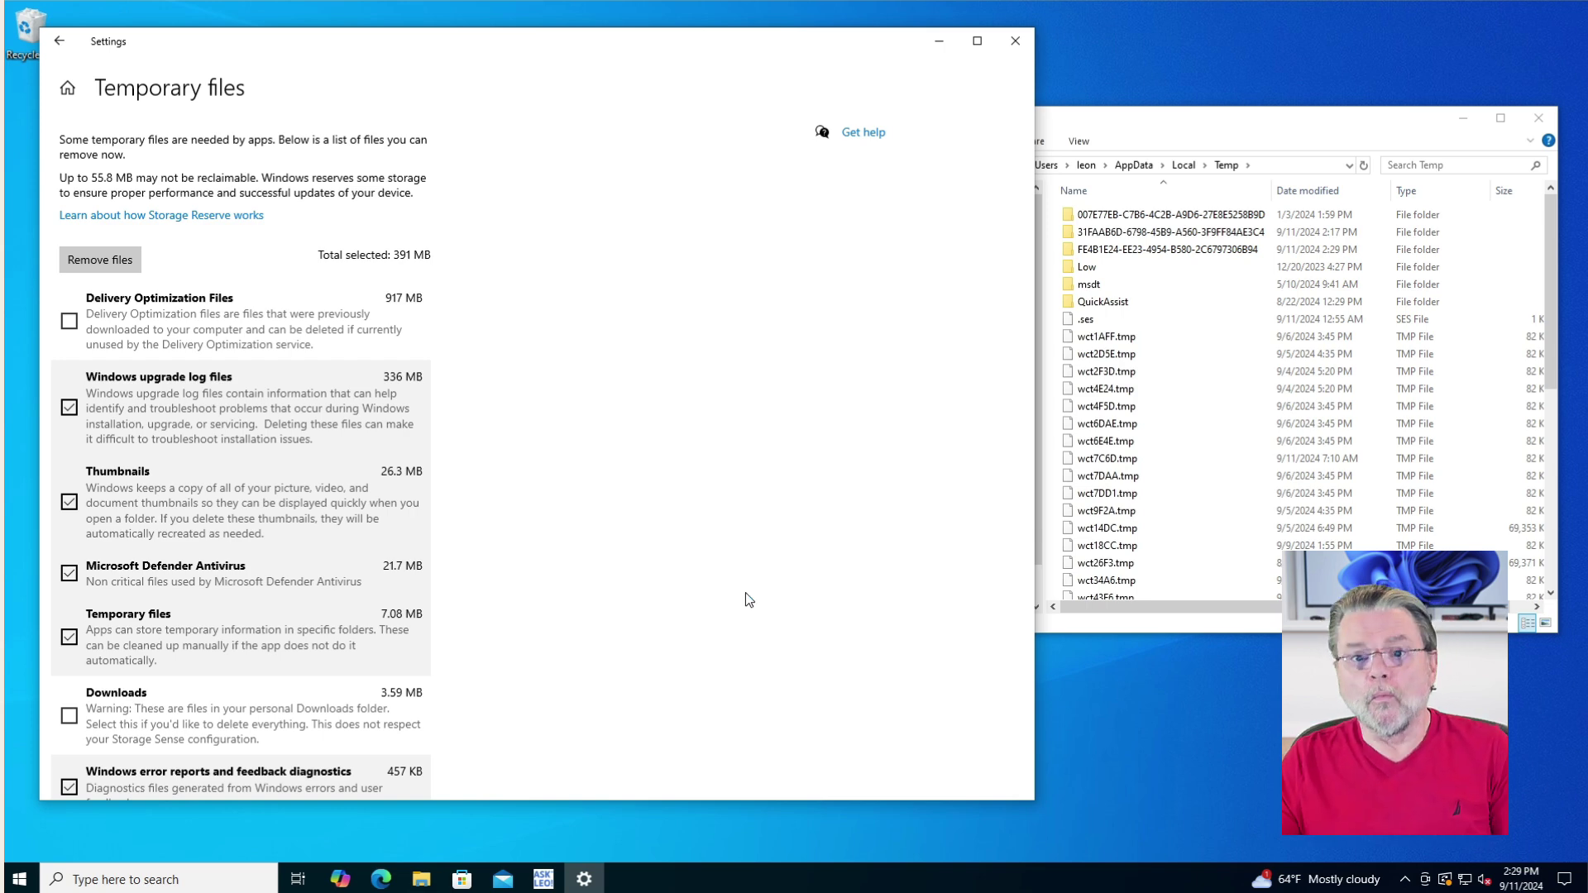
scroll(638, 334, "down", 2)
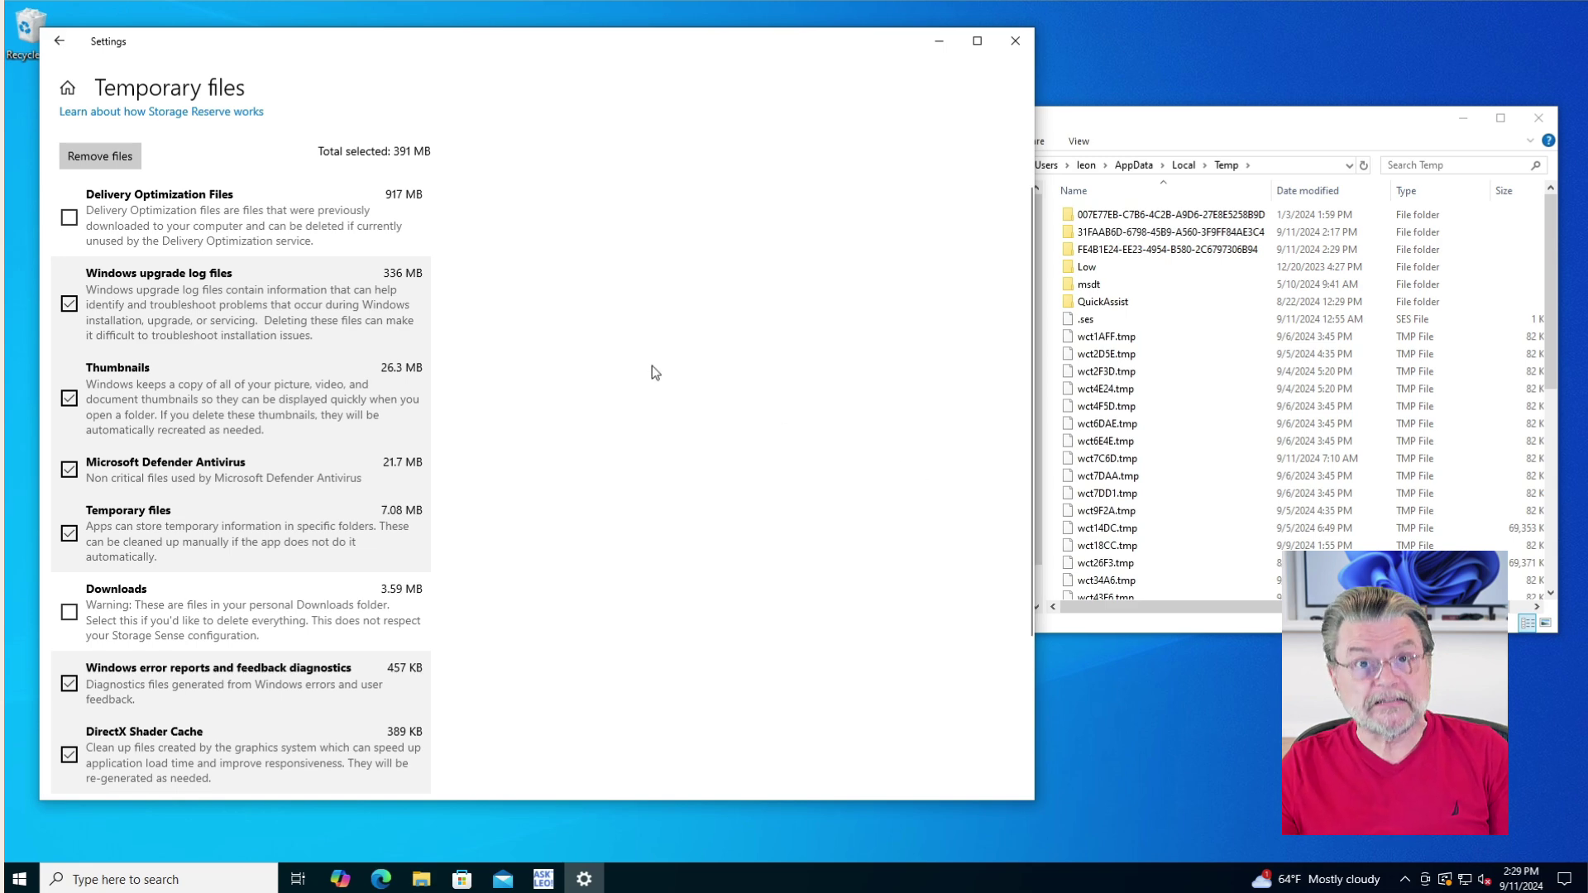
scroll(726, 539, "up", 2)
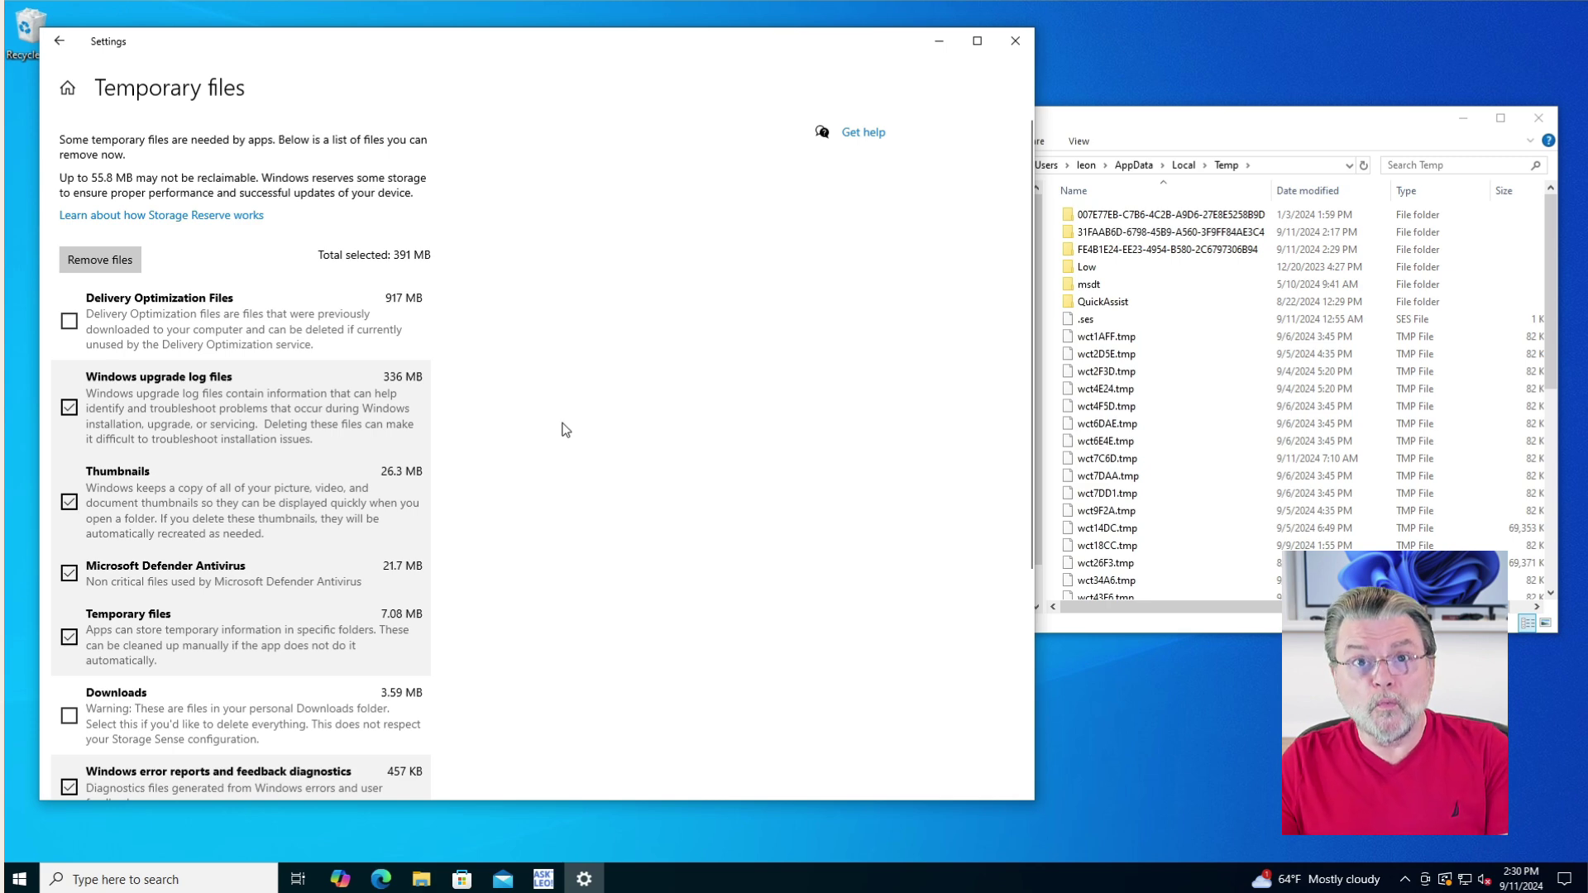
scroll(562, 430, "down", 3)
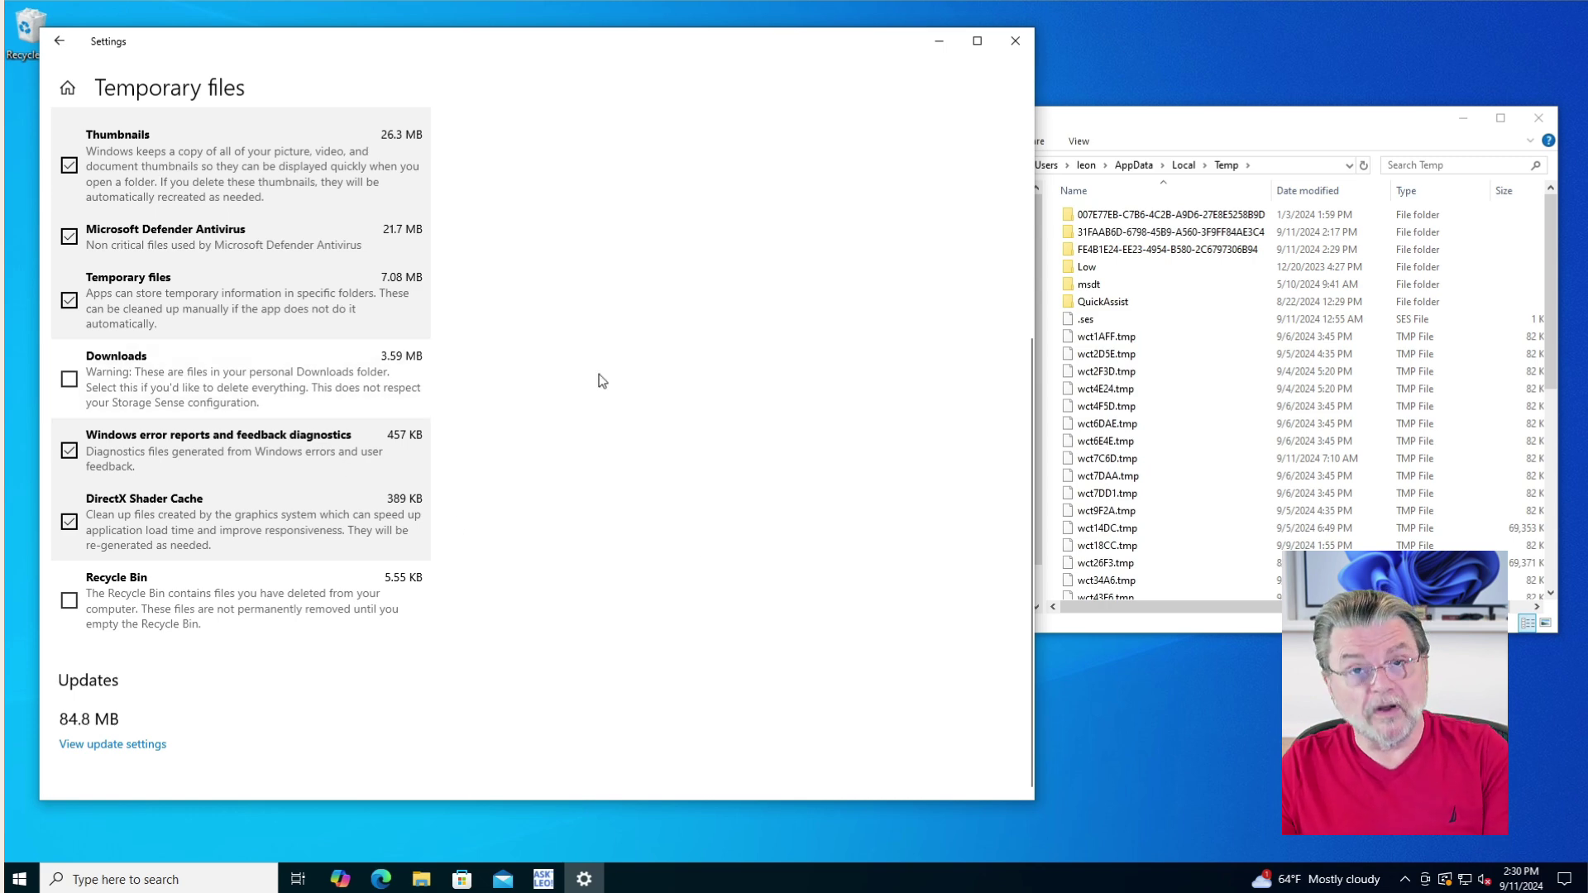
scroll(599, 380, "up", 5)
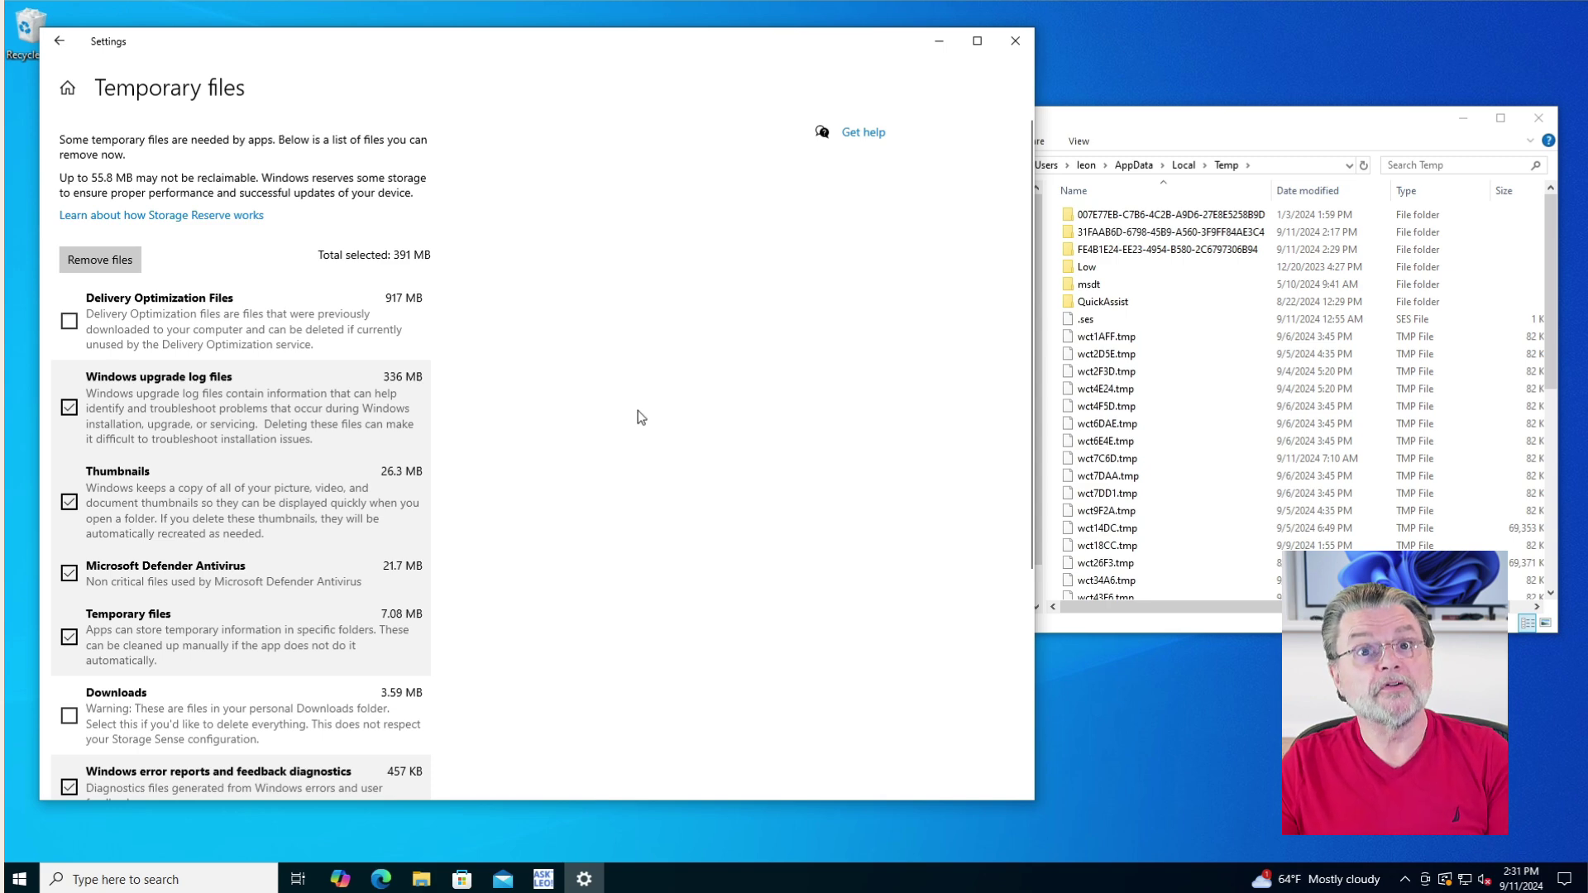
Remove the checked temporary files and bring the Temp folder window forward
left_click(112, 259)
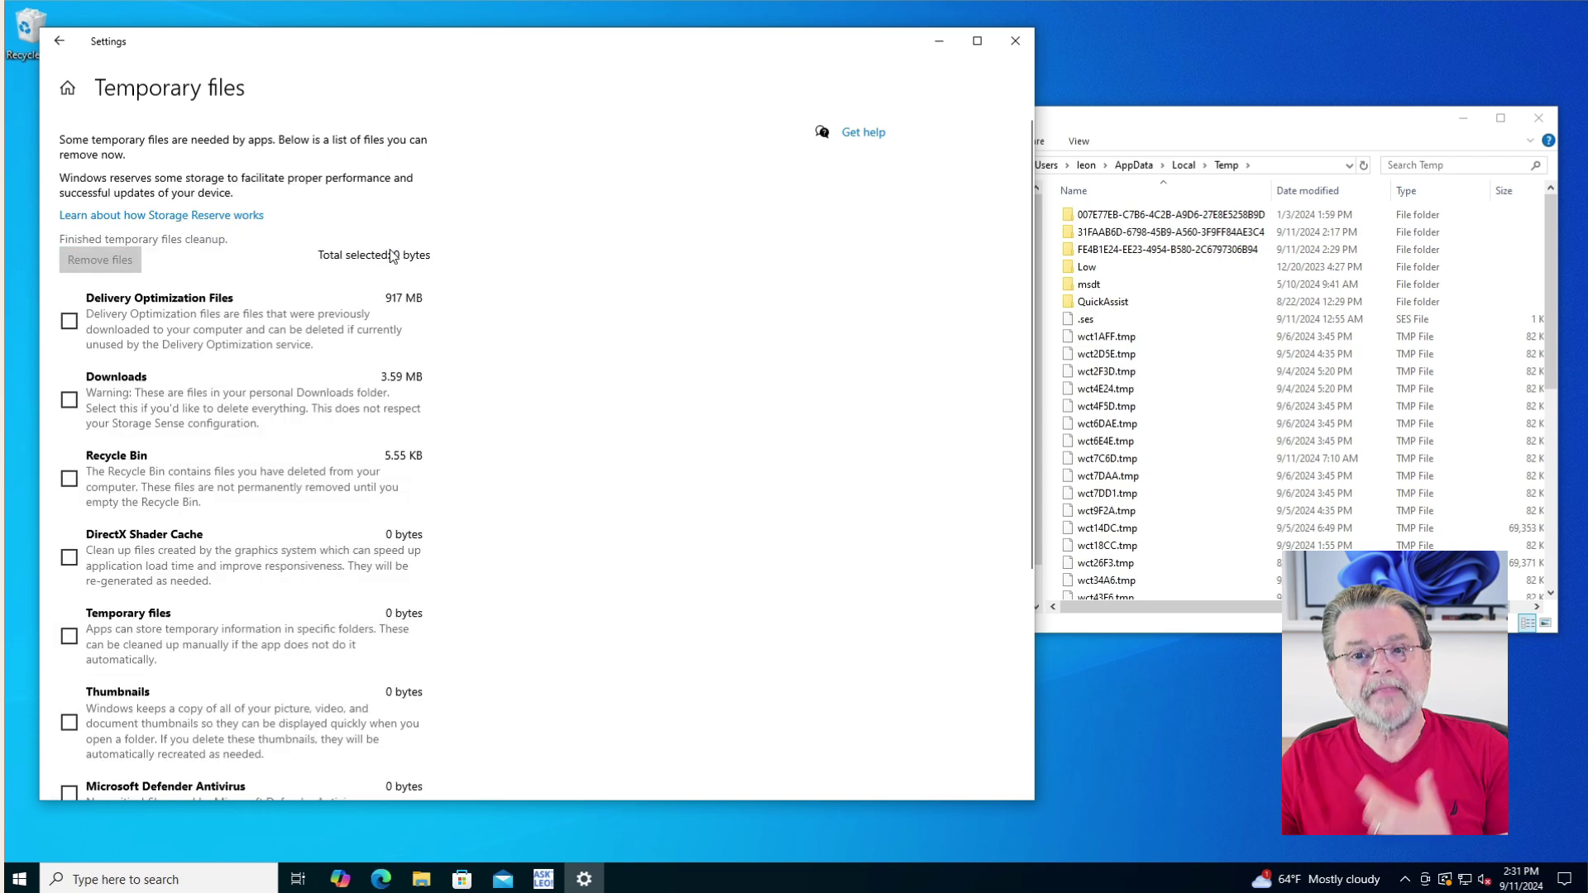
left_click(1129, 125)
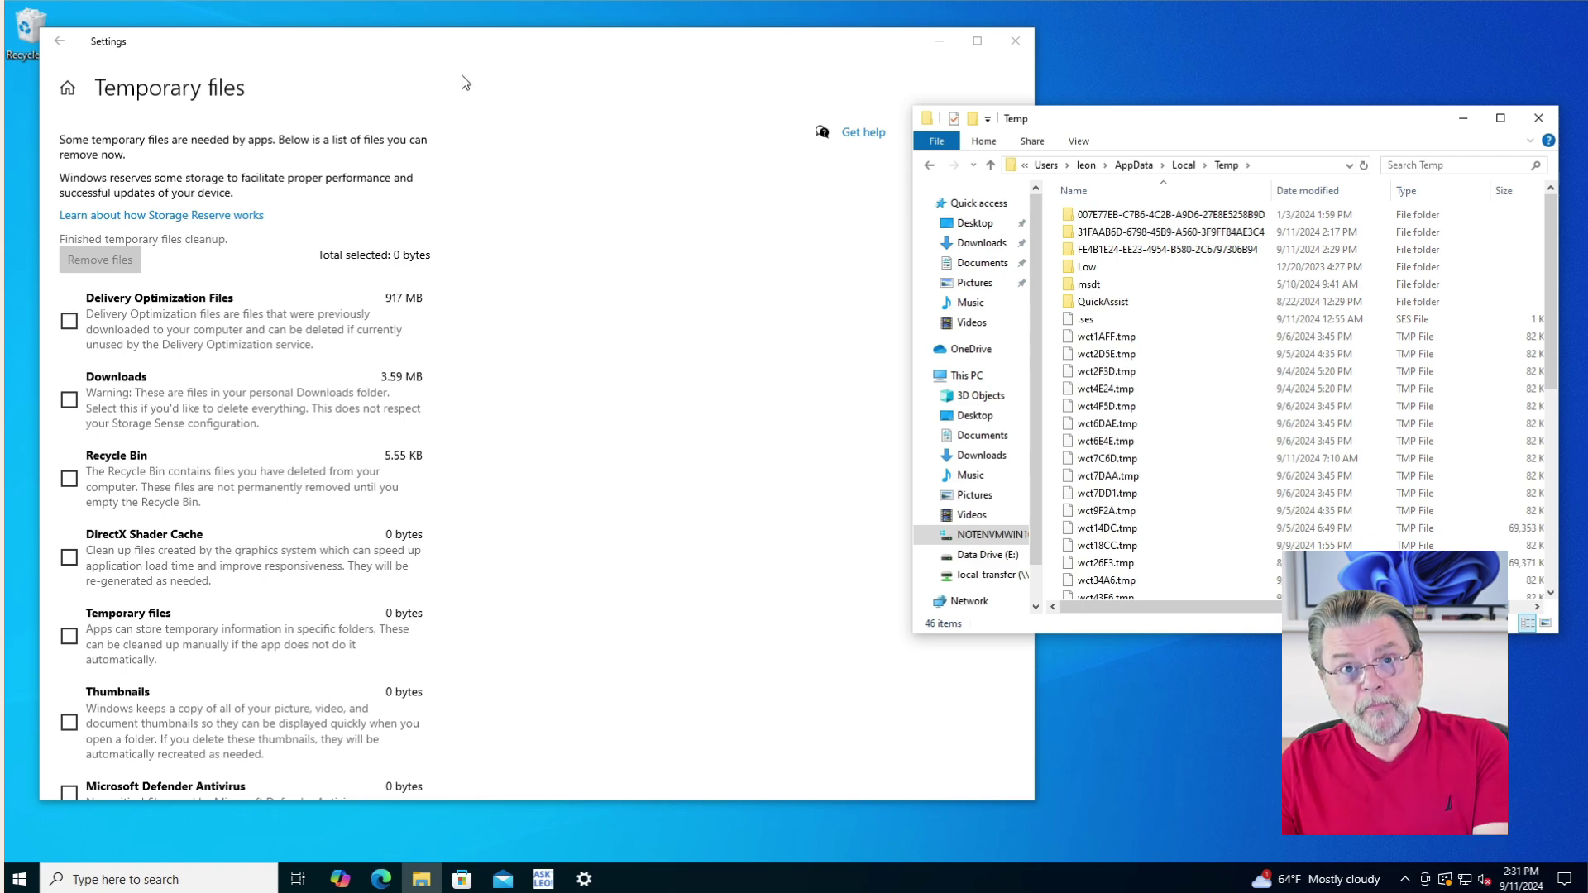
Close Settings and the Temp folder window, then launch Disk Cleanup from Start
left_click(1014, 43)
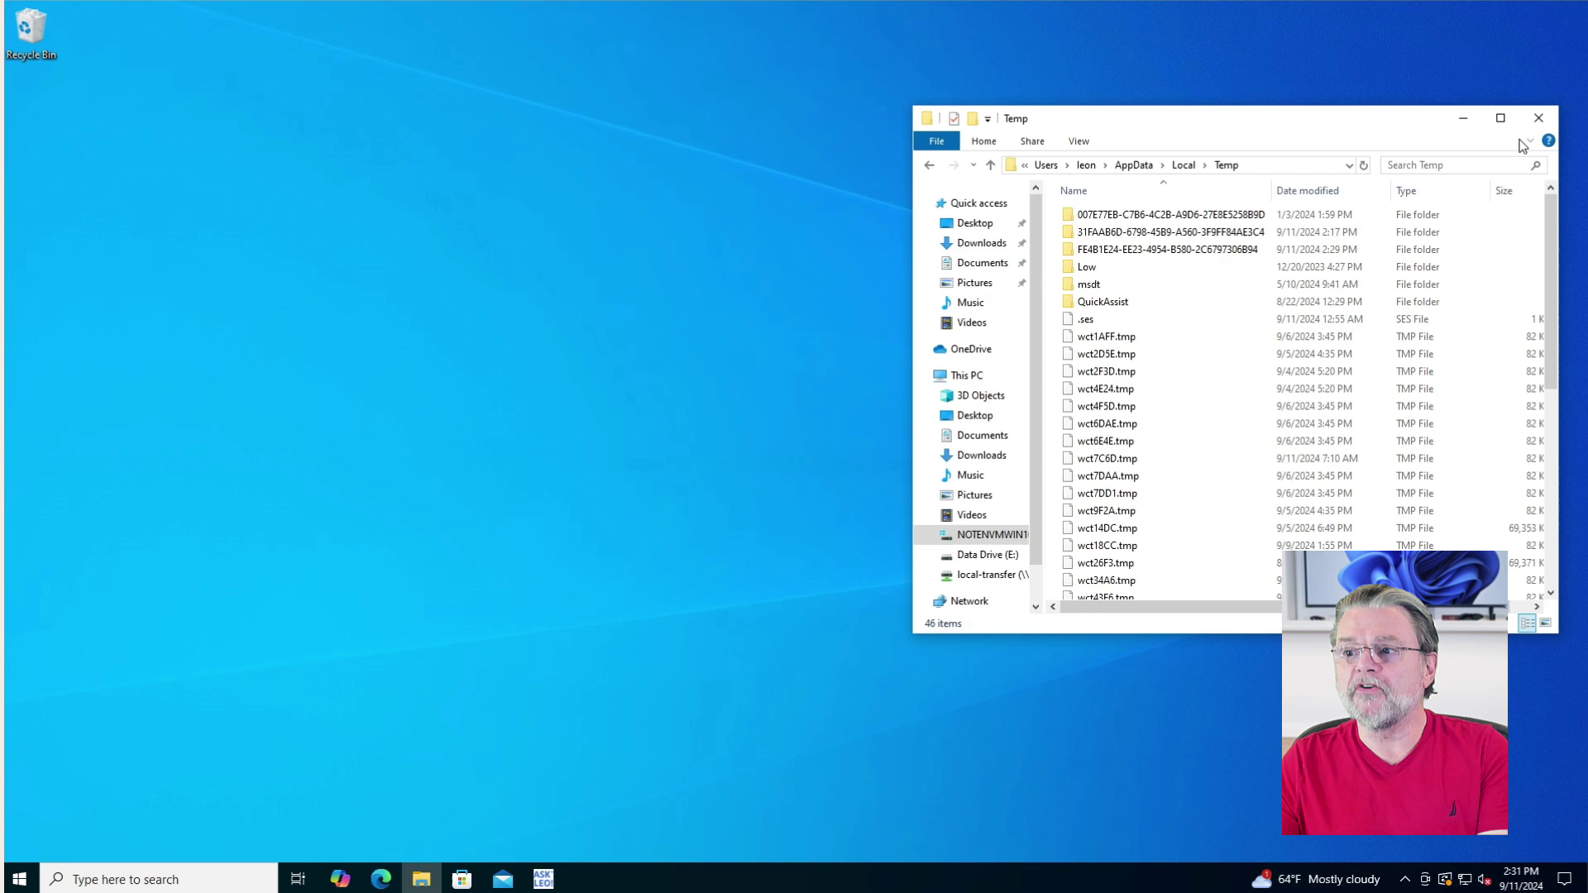
left_click(1551, 121)
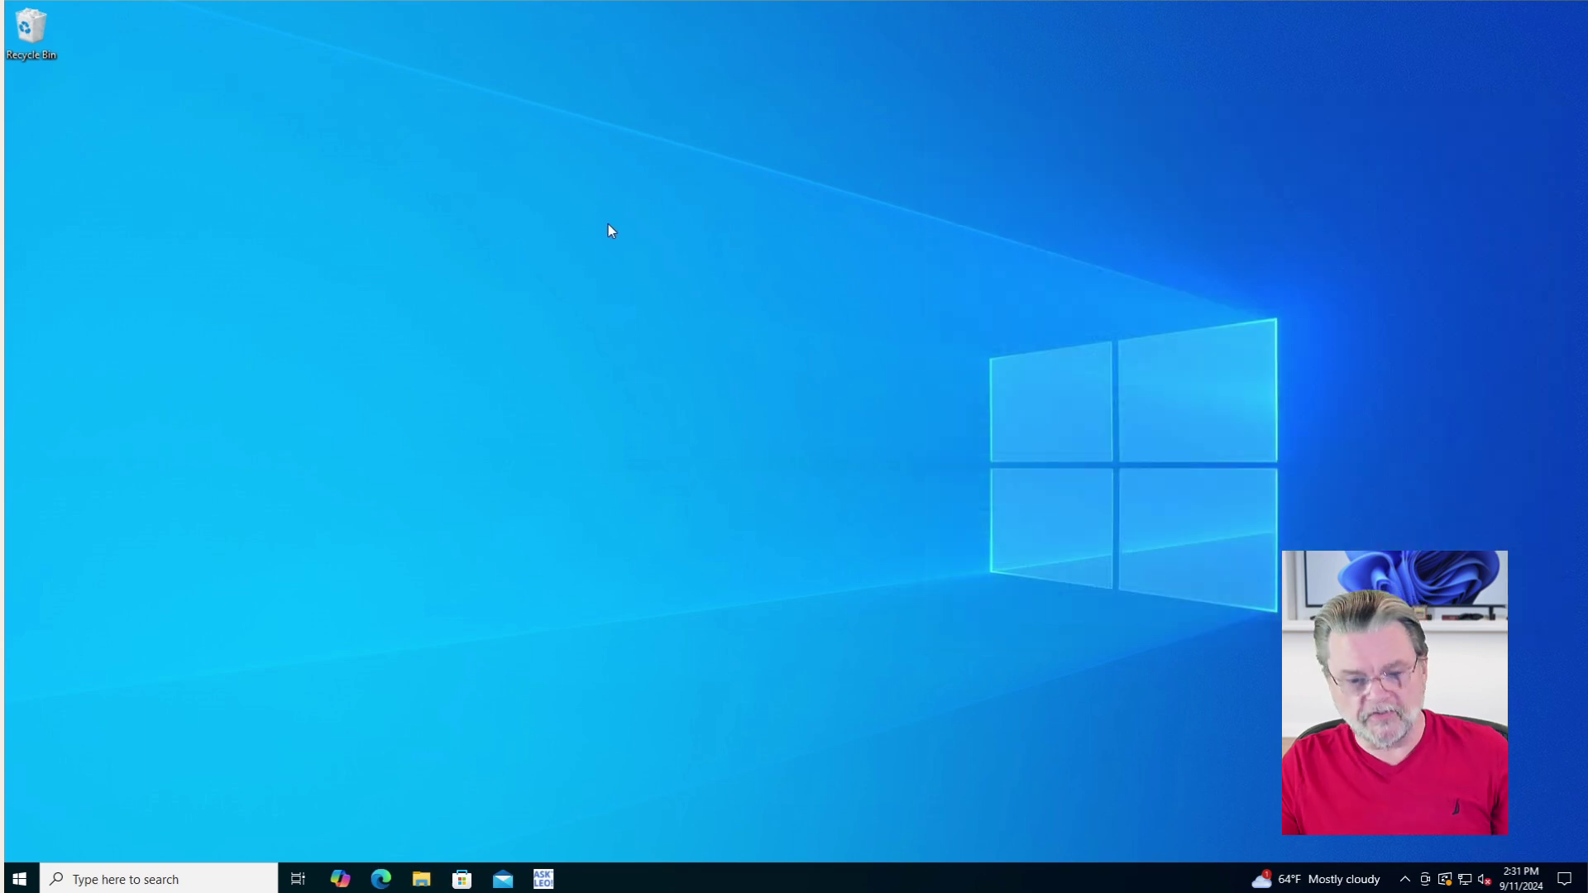
key("super")
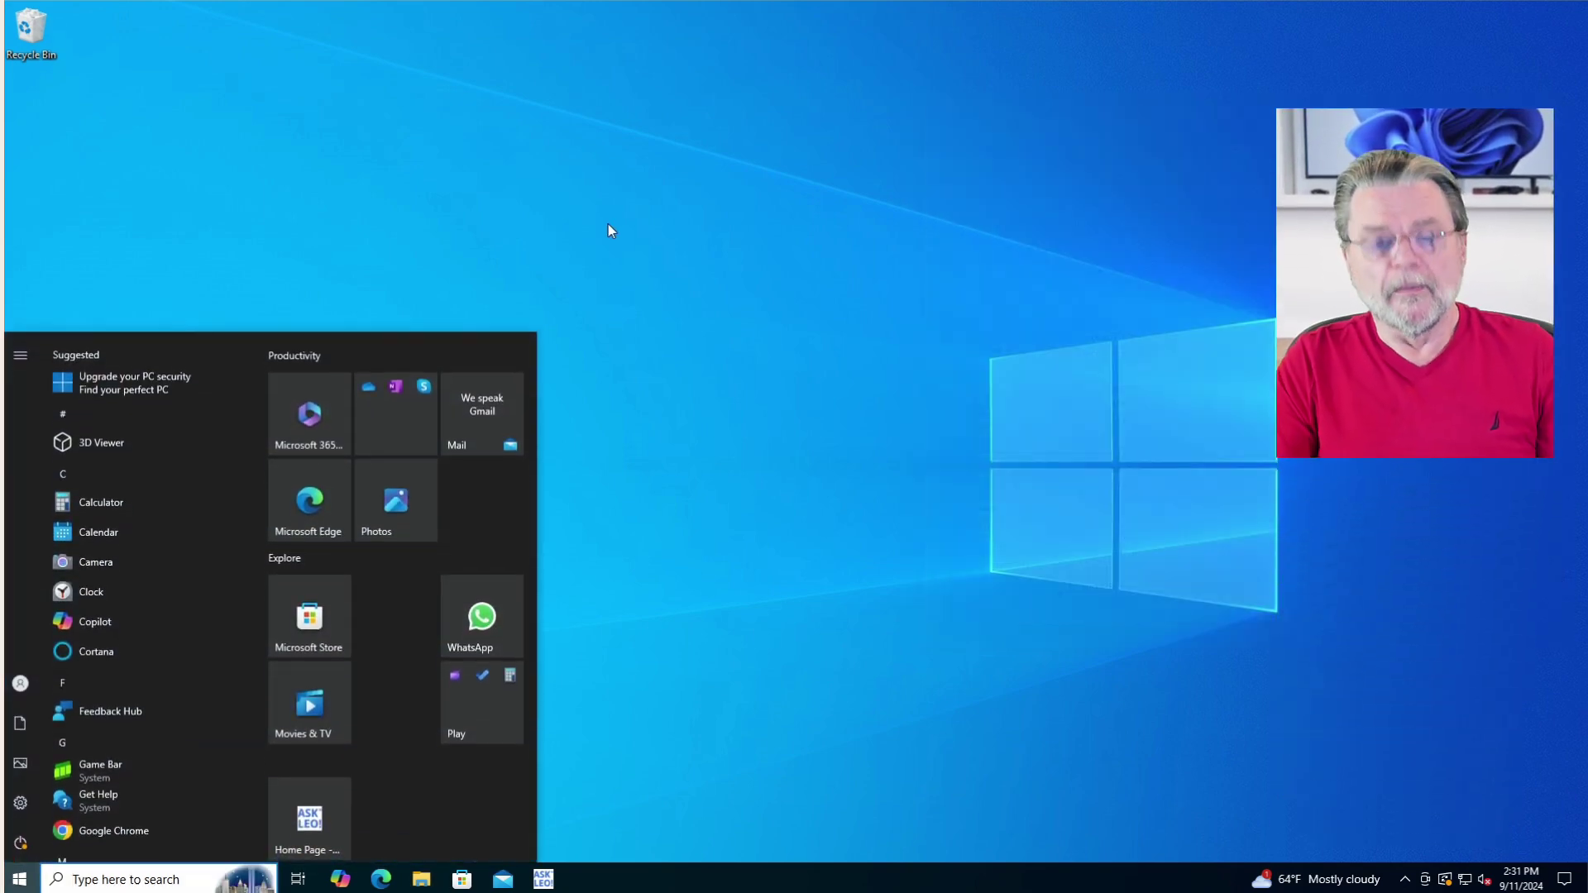
type("d")
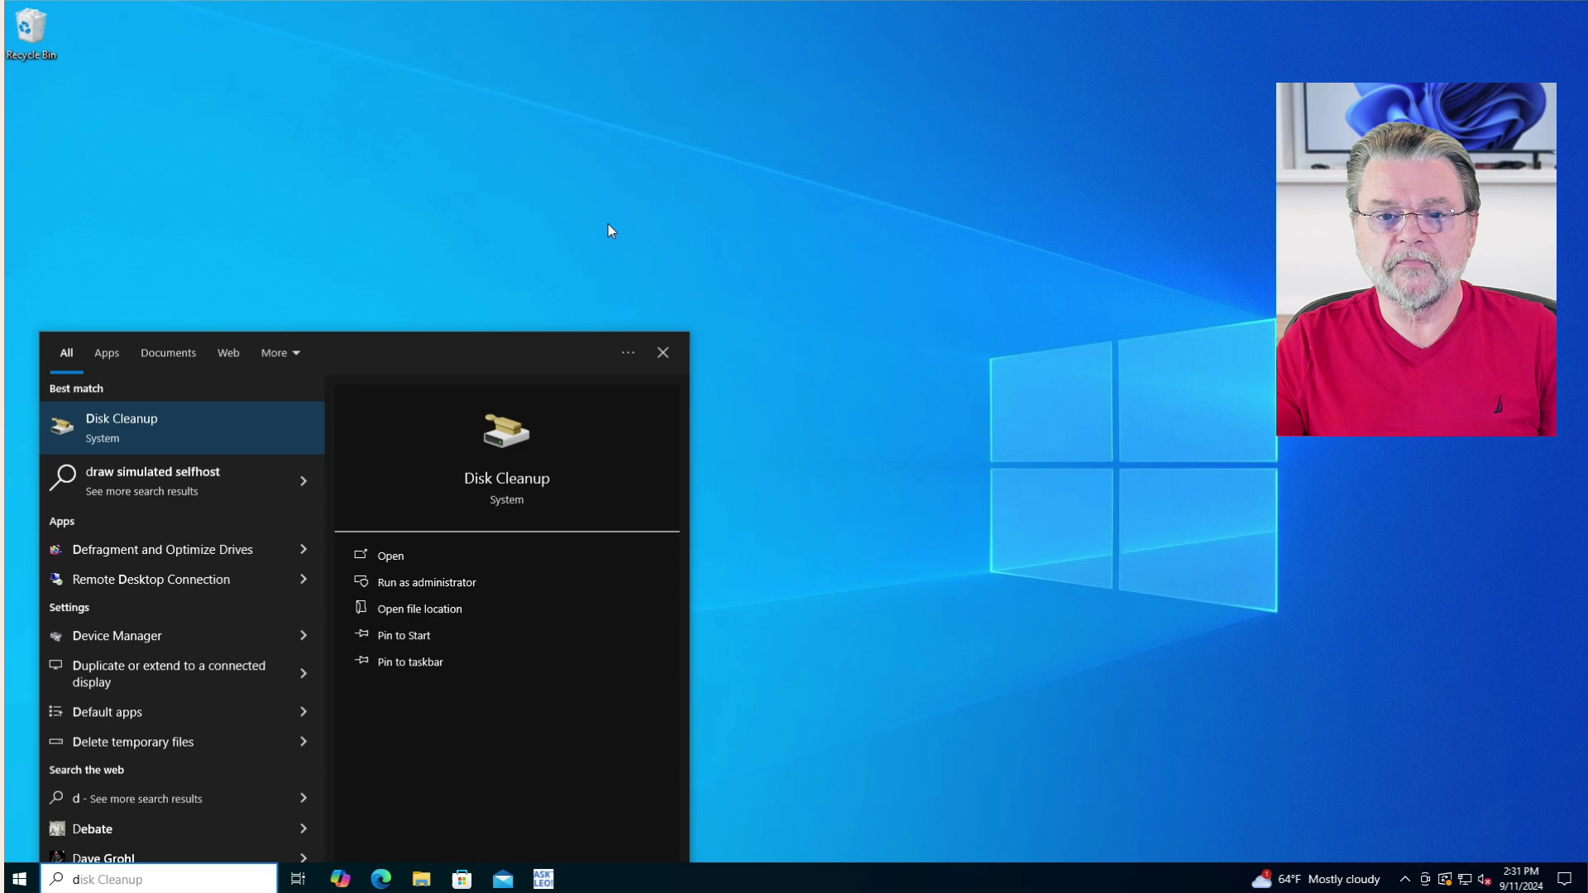
left_click(161, 422)
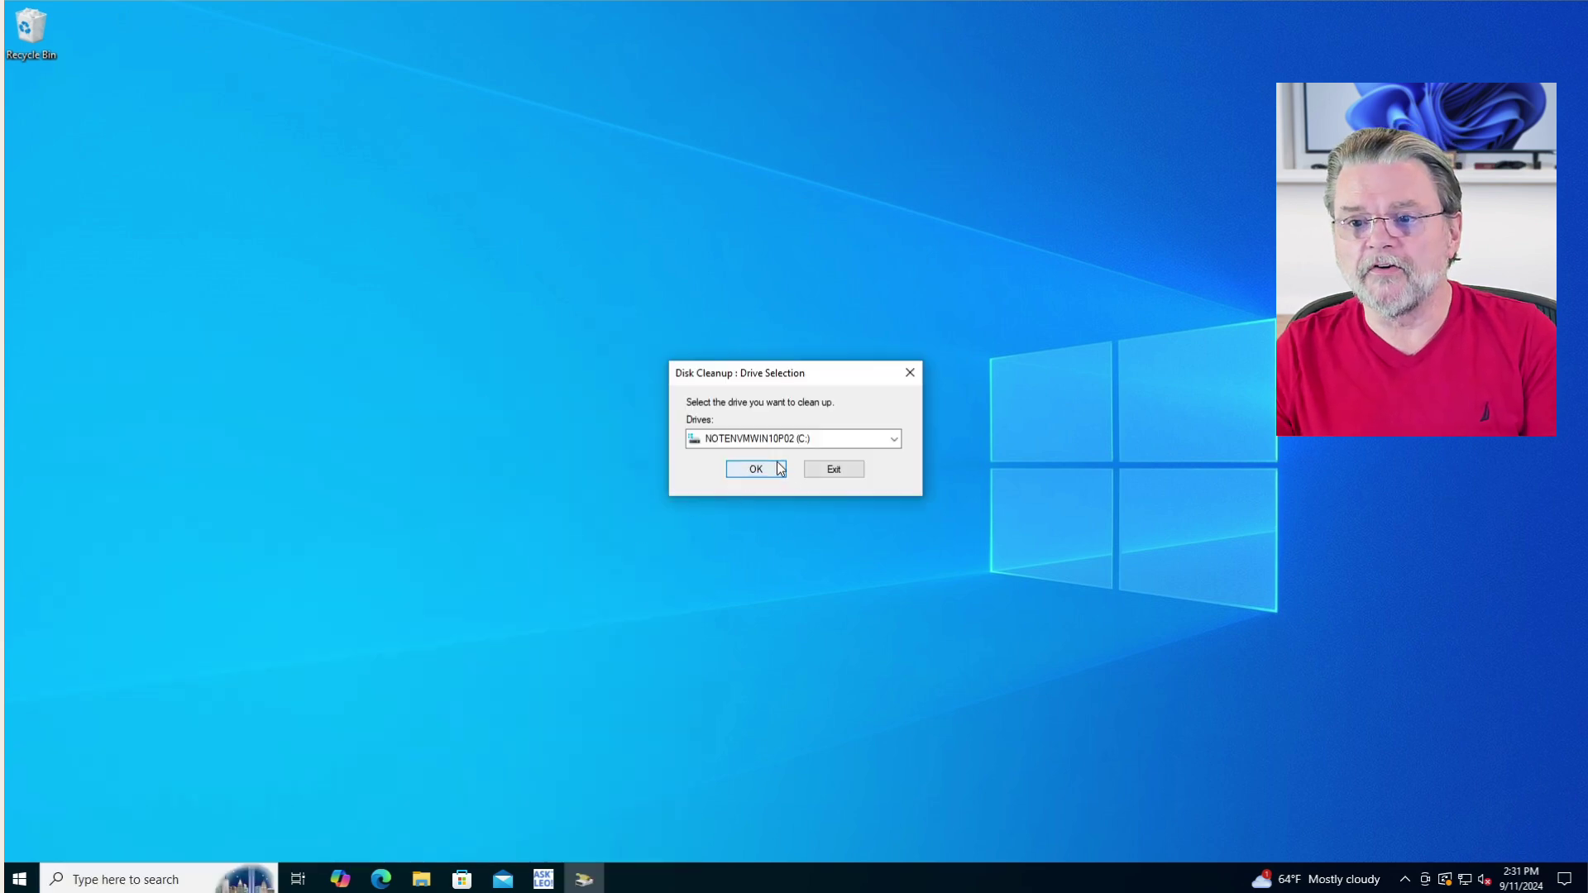
Select drive C: and list its deletable files, 3.74 MB selected
left_click(745, 469)
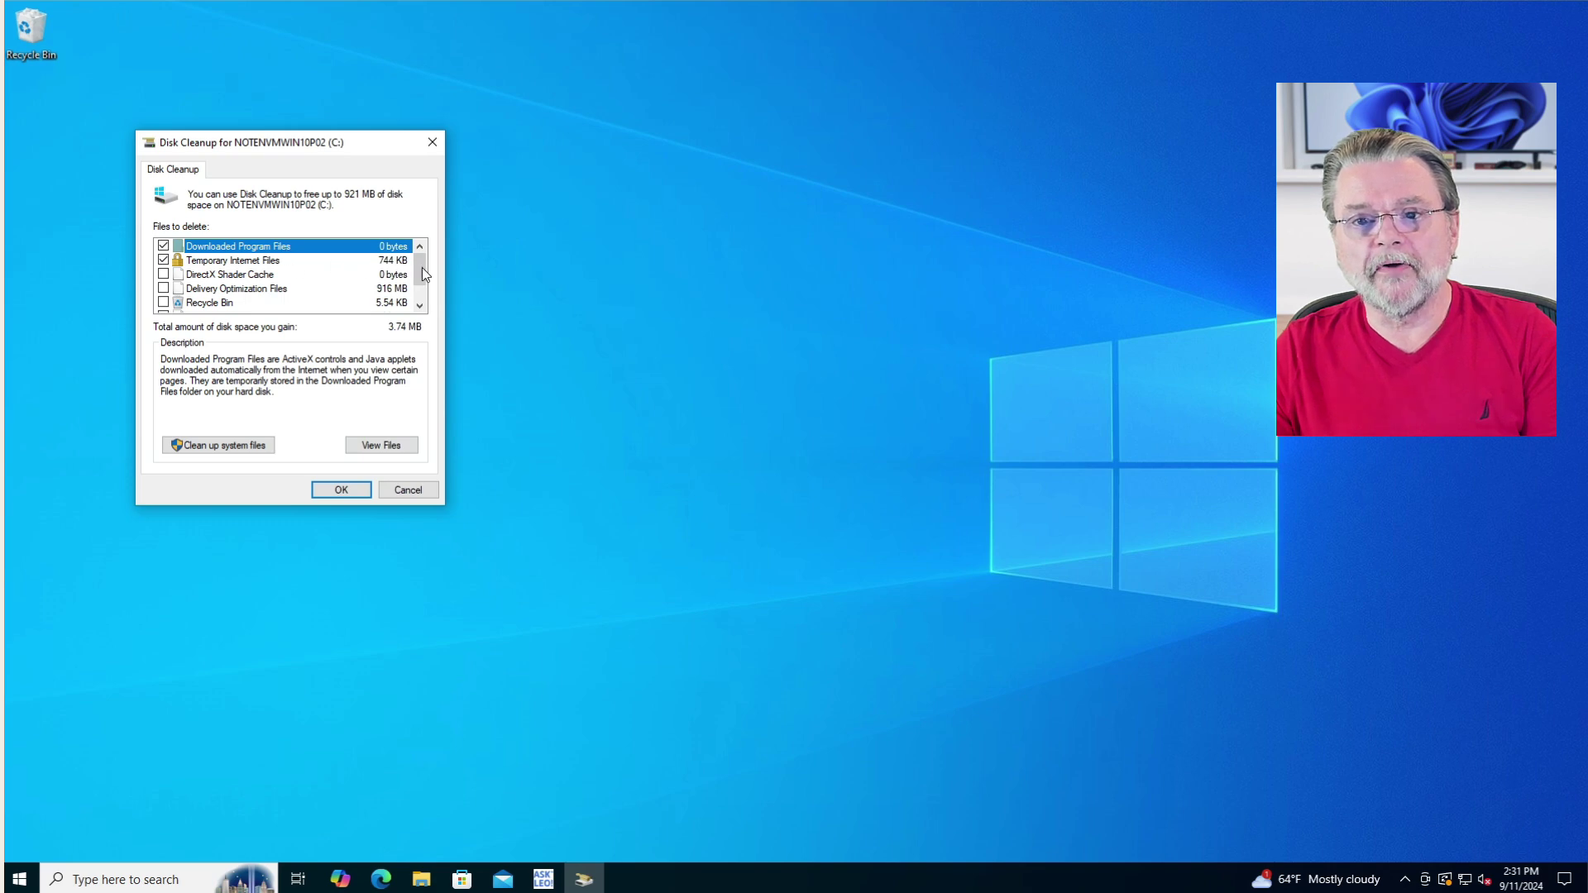
left_click_drag(420, 267, 424, 237)
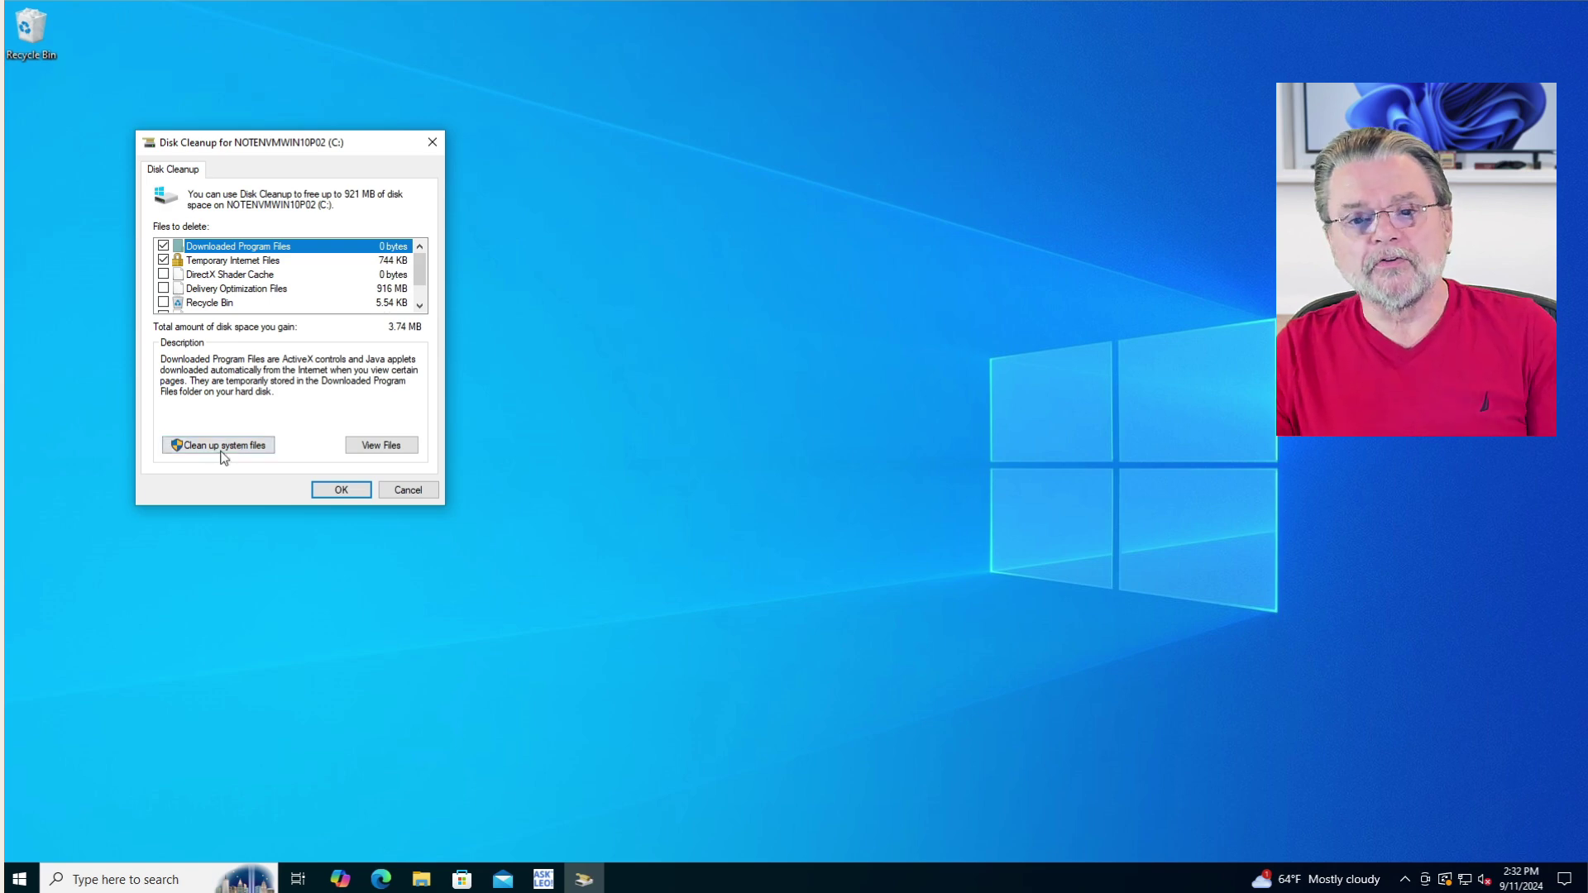
Delete the checked 3.74 MB of files on drive C: and confirm
left_click(345, 491)
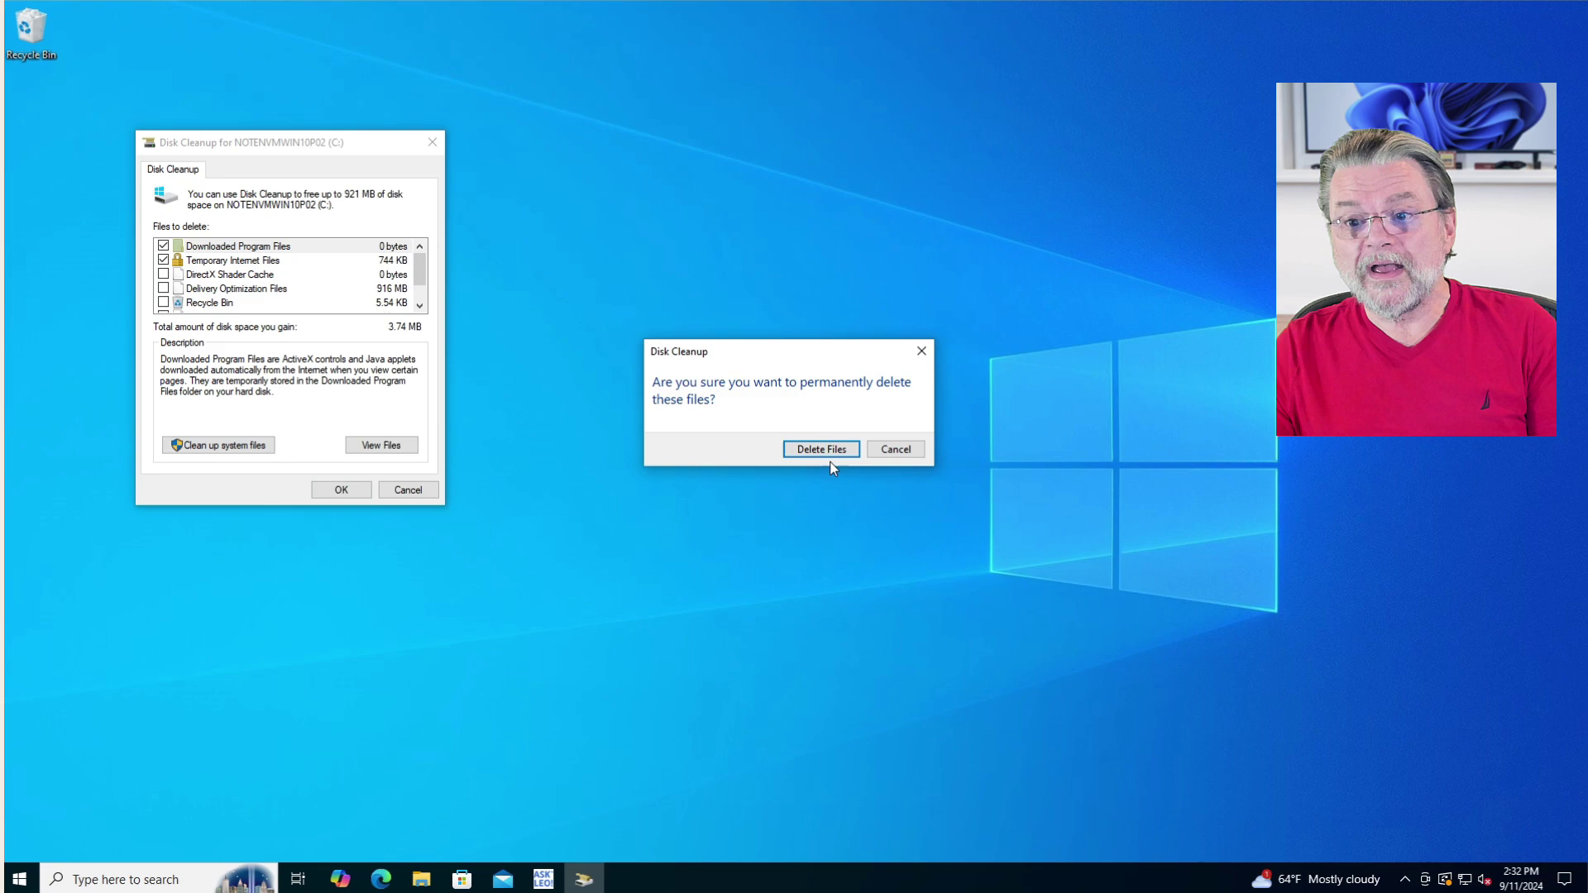
left_click(827, 453)
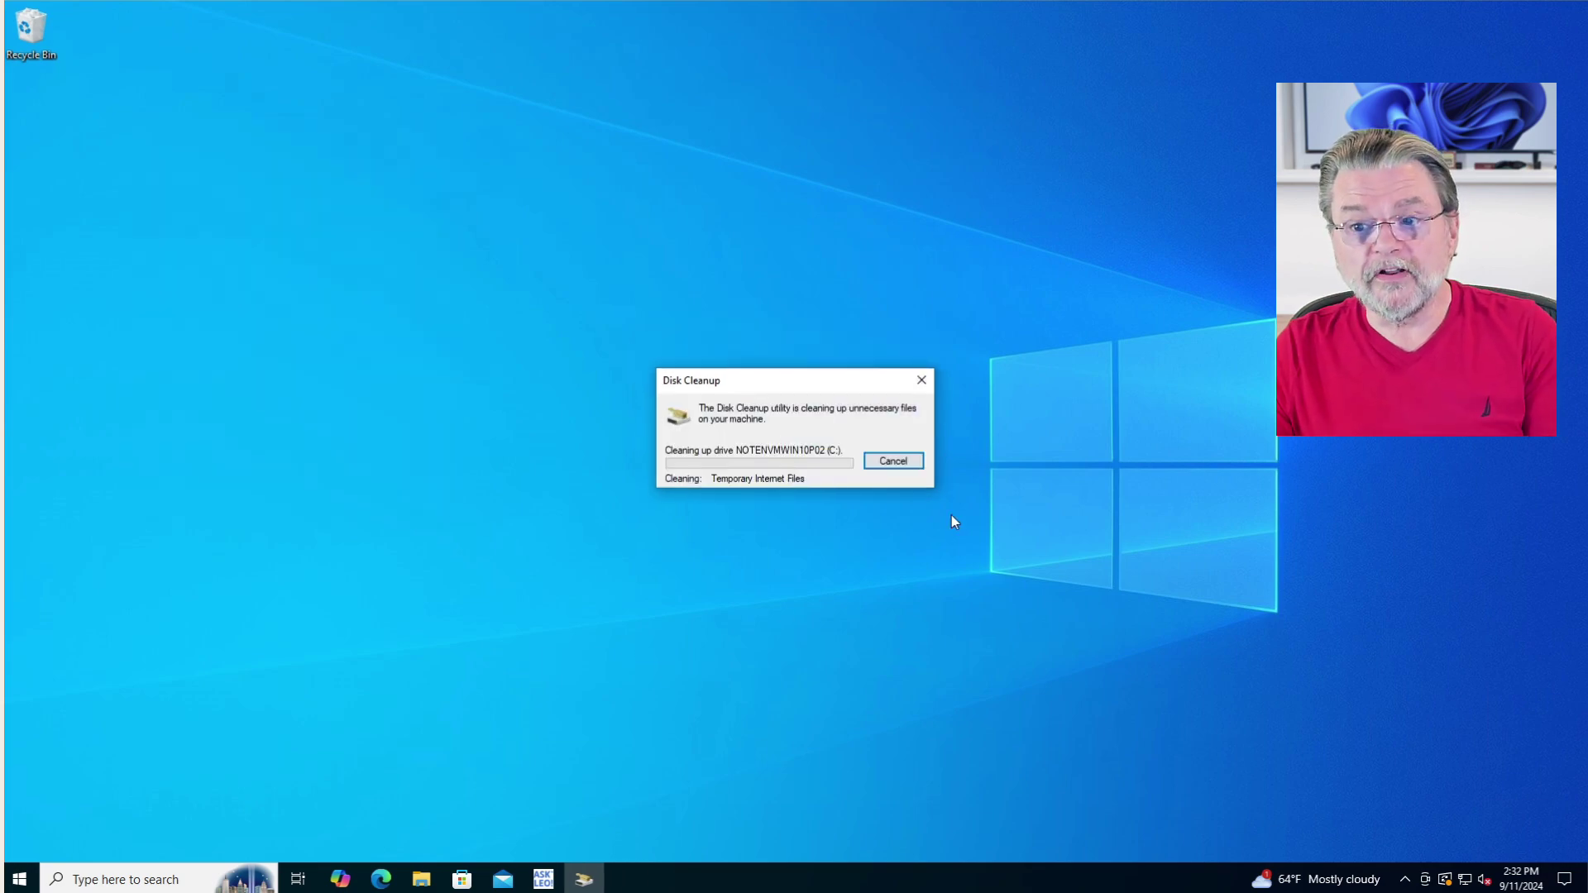